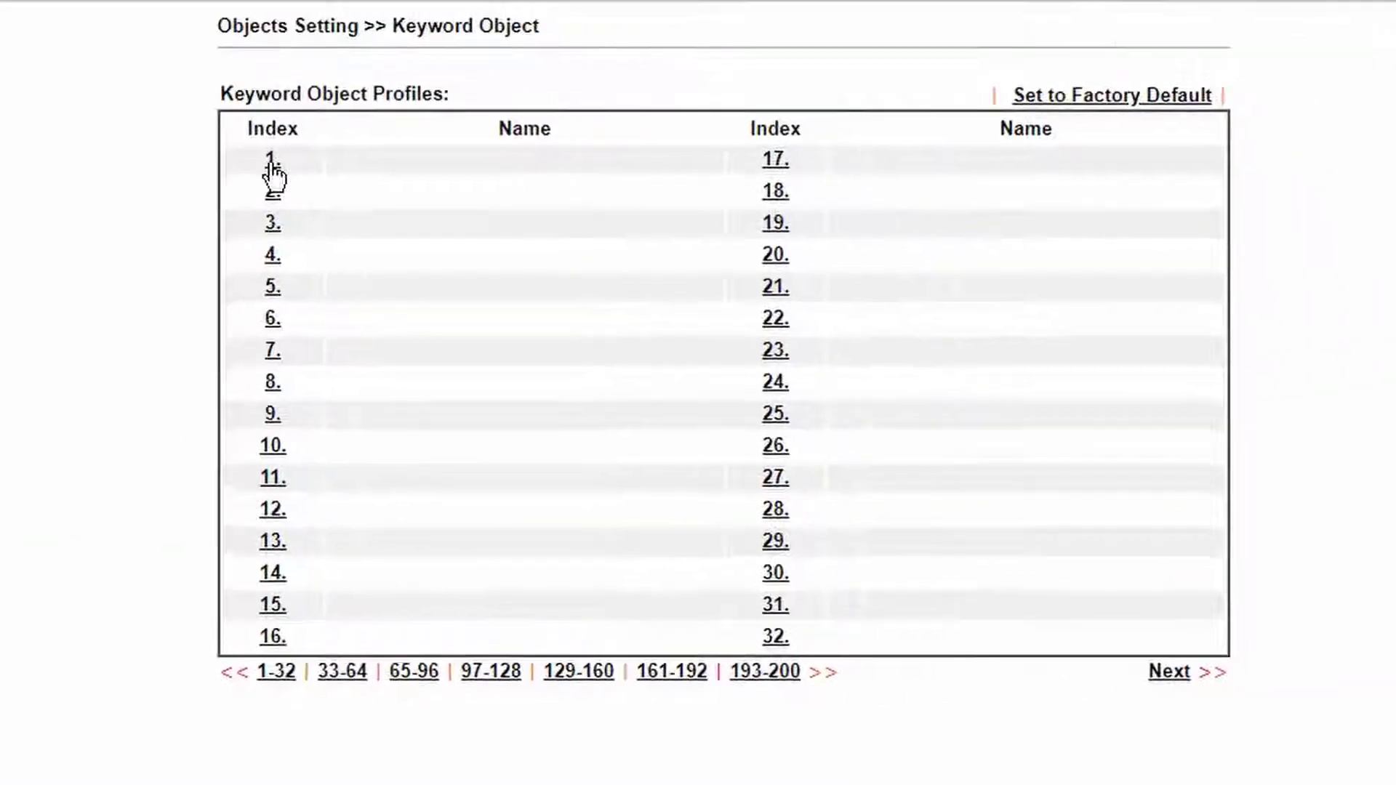
Step: Create keyword object profile 1 named "facebook" with the contents "facebook fb" and save it
click(272, 163)
click(515, 131)
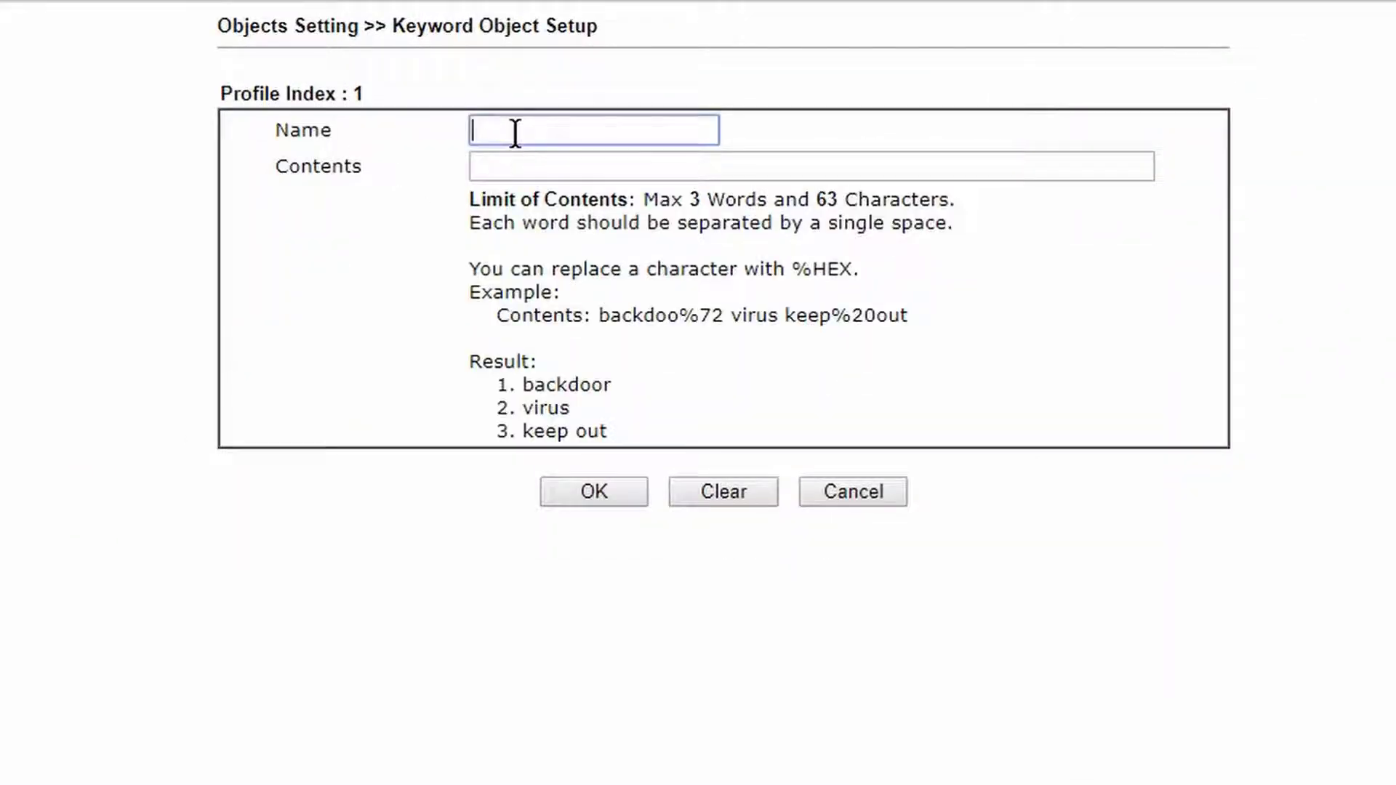
text(facebook)
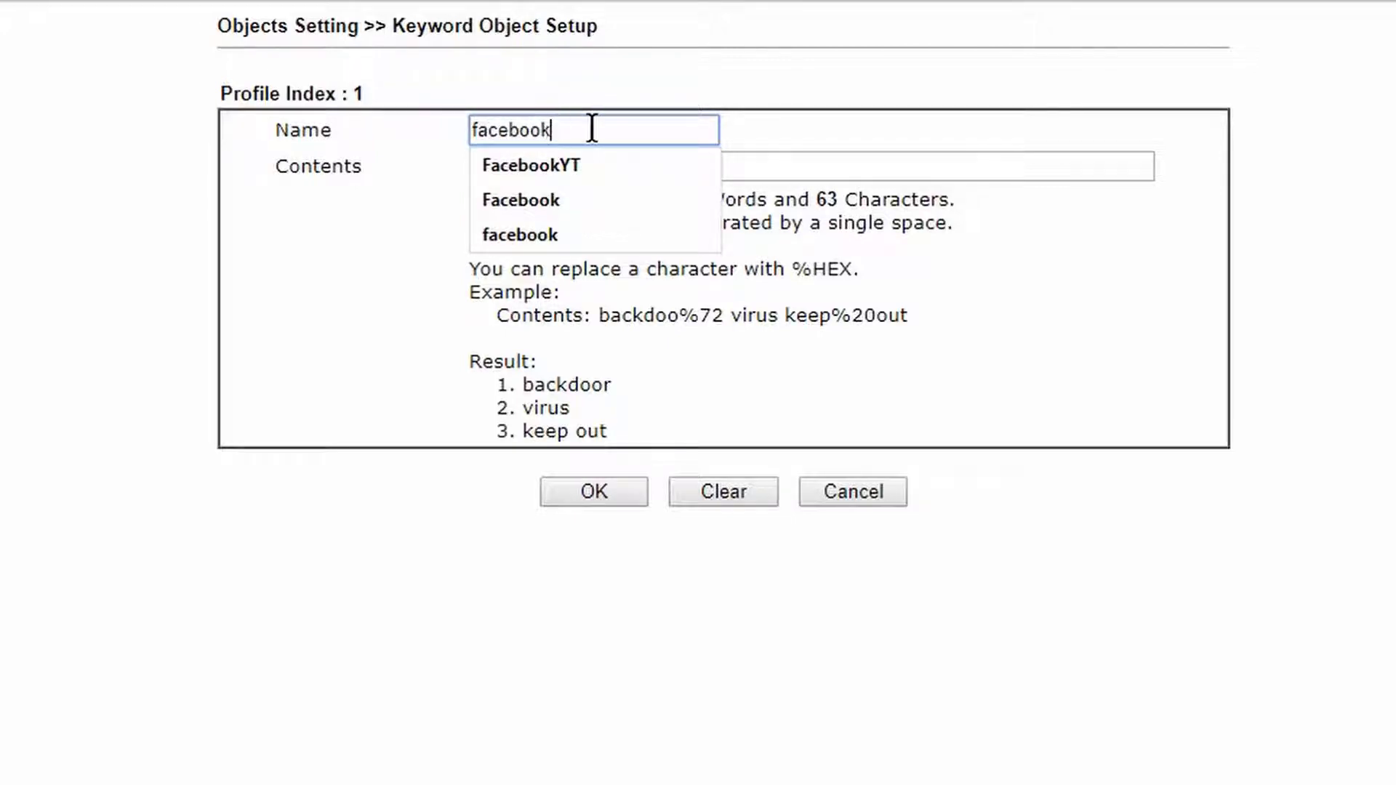
click(791, 169)
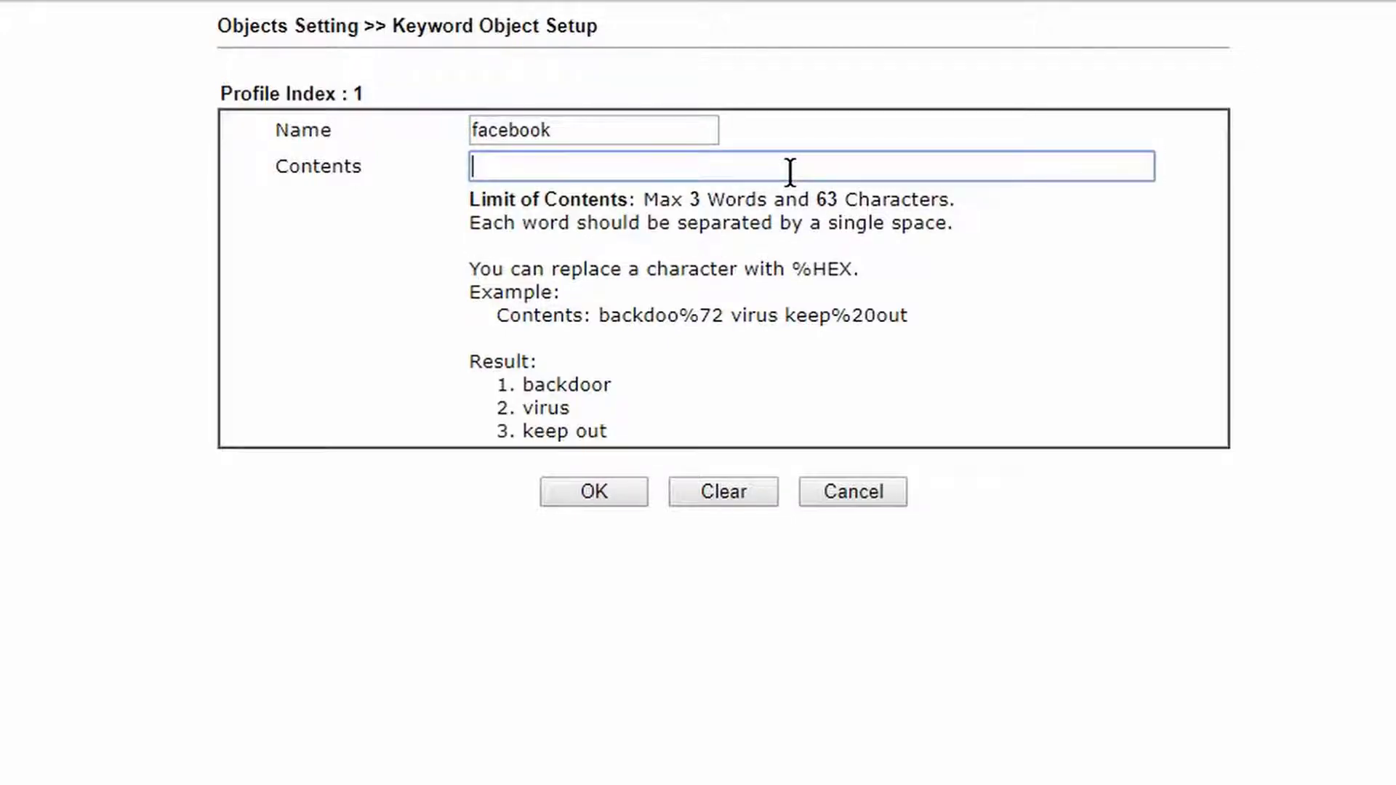
text(facebook f)
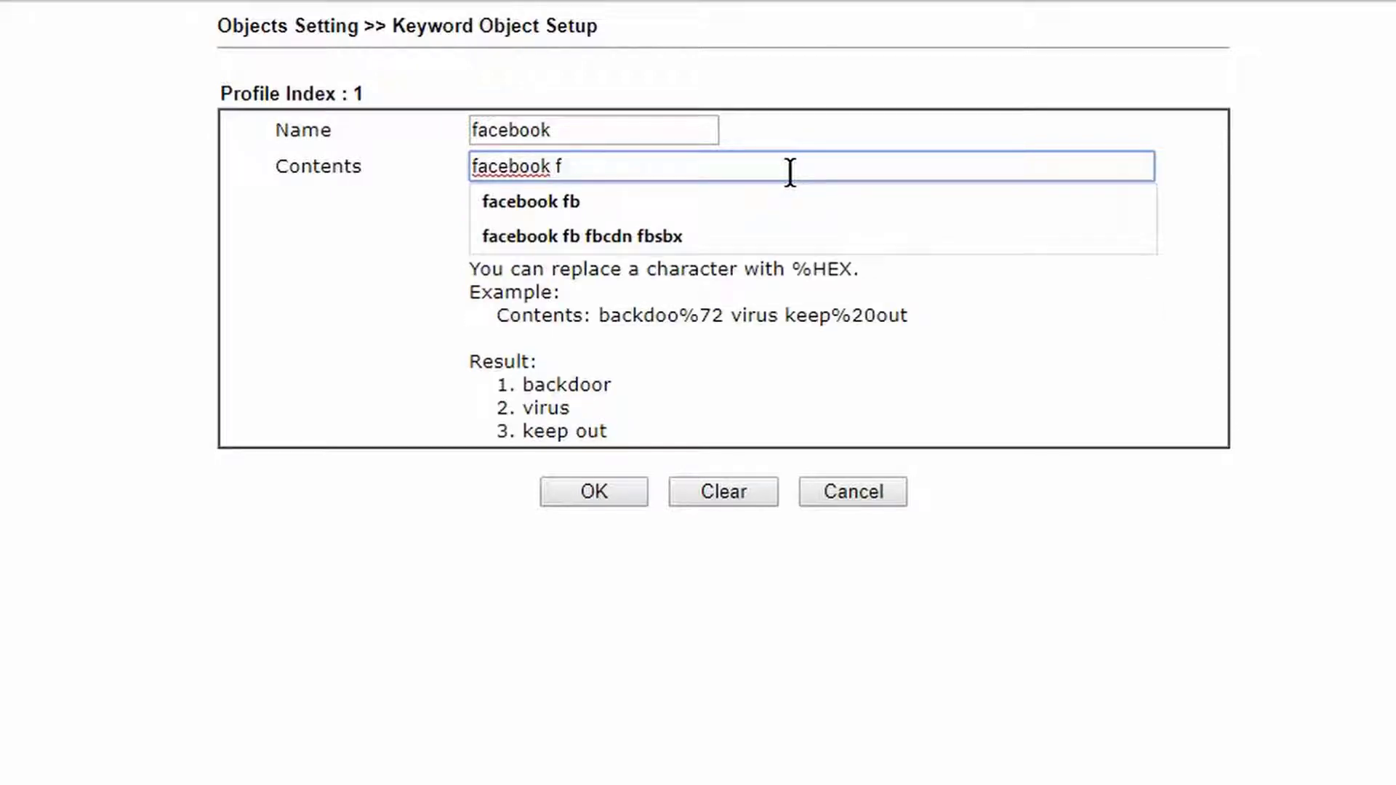
text(b)
click(1274, 459)
click(595, 493)
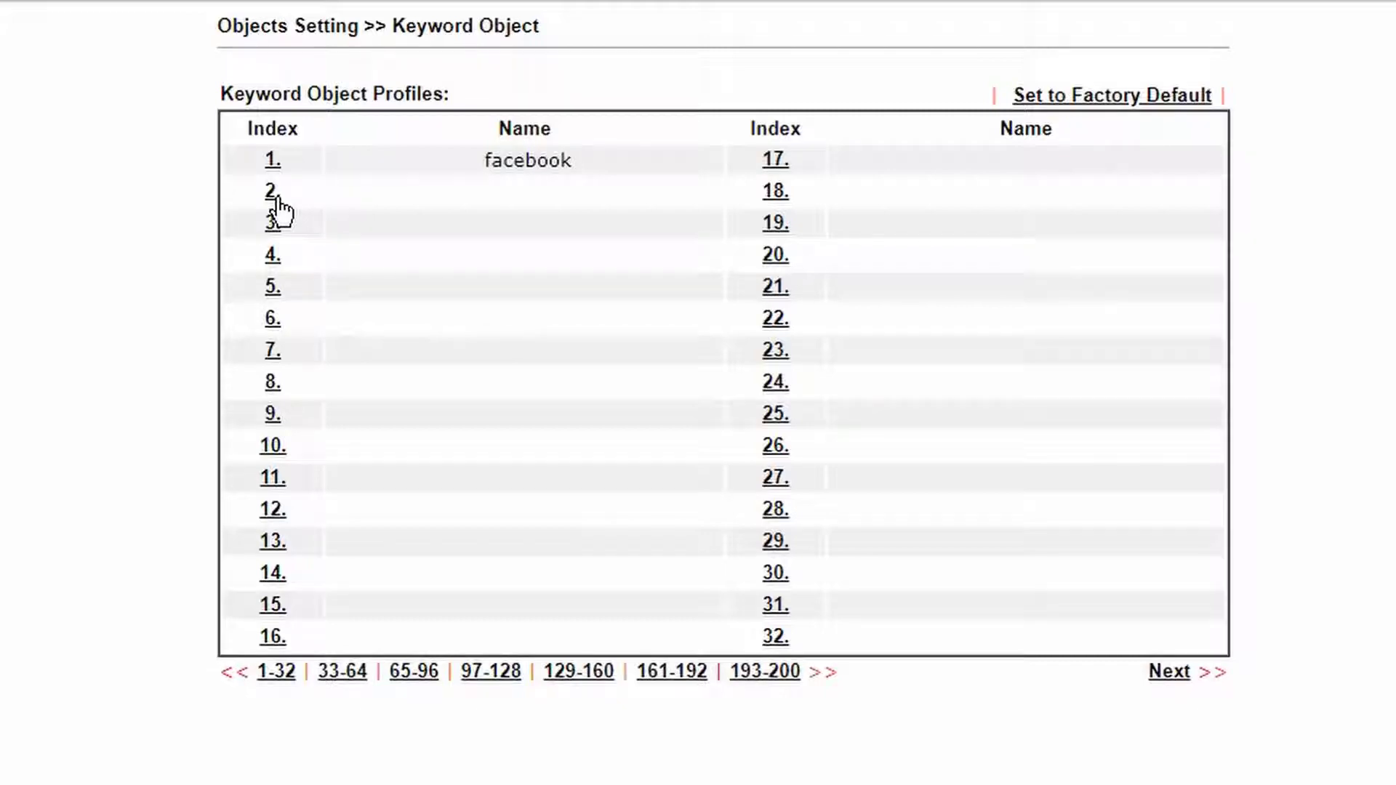
Step: Create keyword object profile 2 named "fb_app" with the contents "fbcdn fbsbx" and save it
click(276, 195)
click(562, 129)
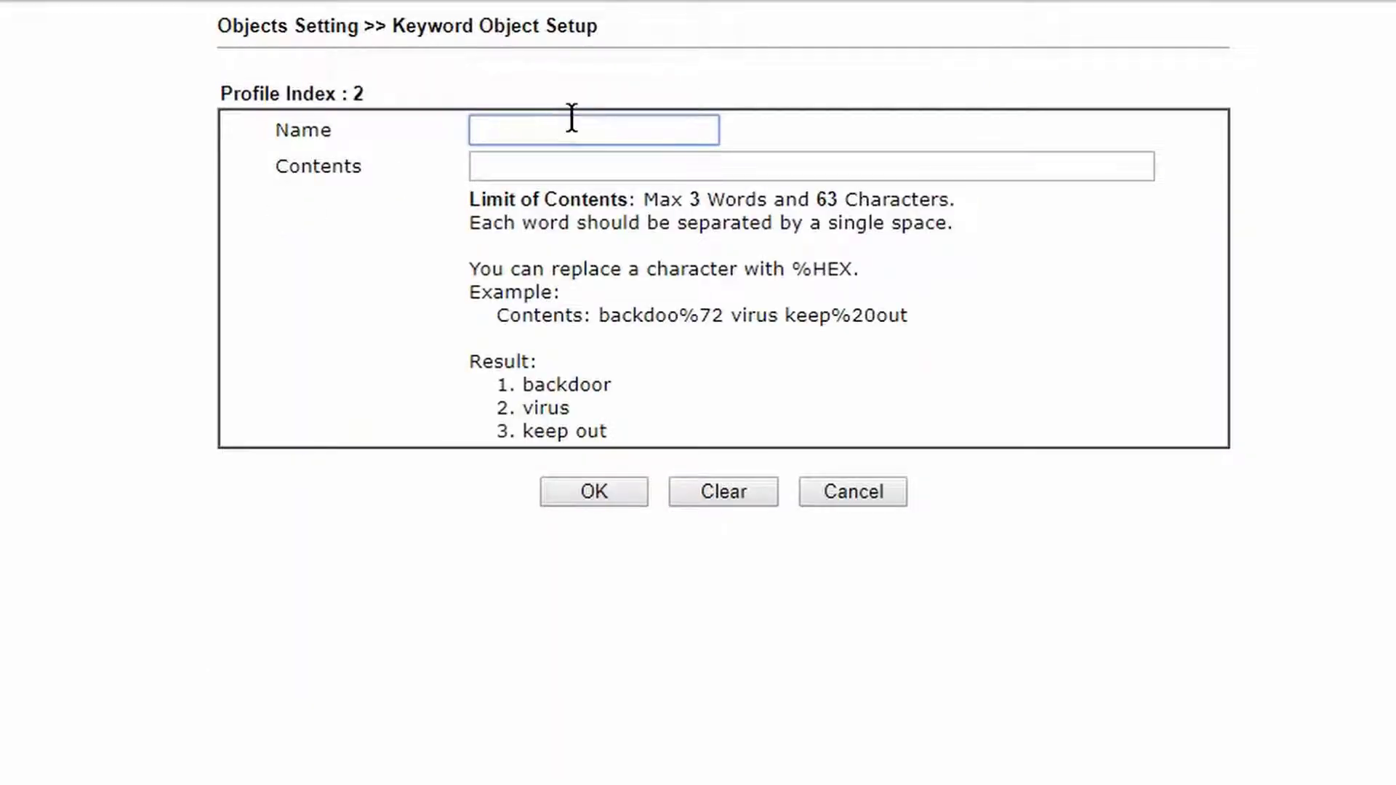
text(fb_app)
key(Tab)
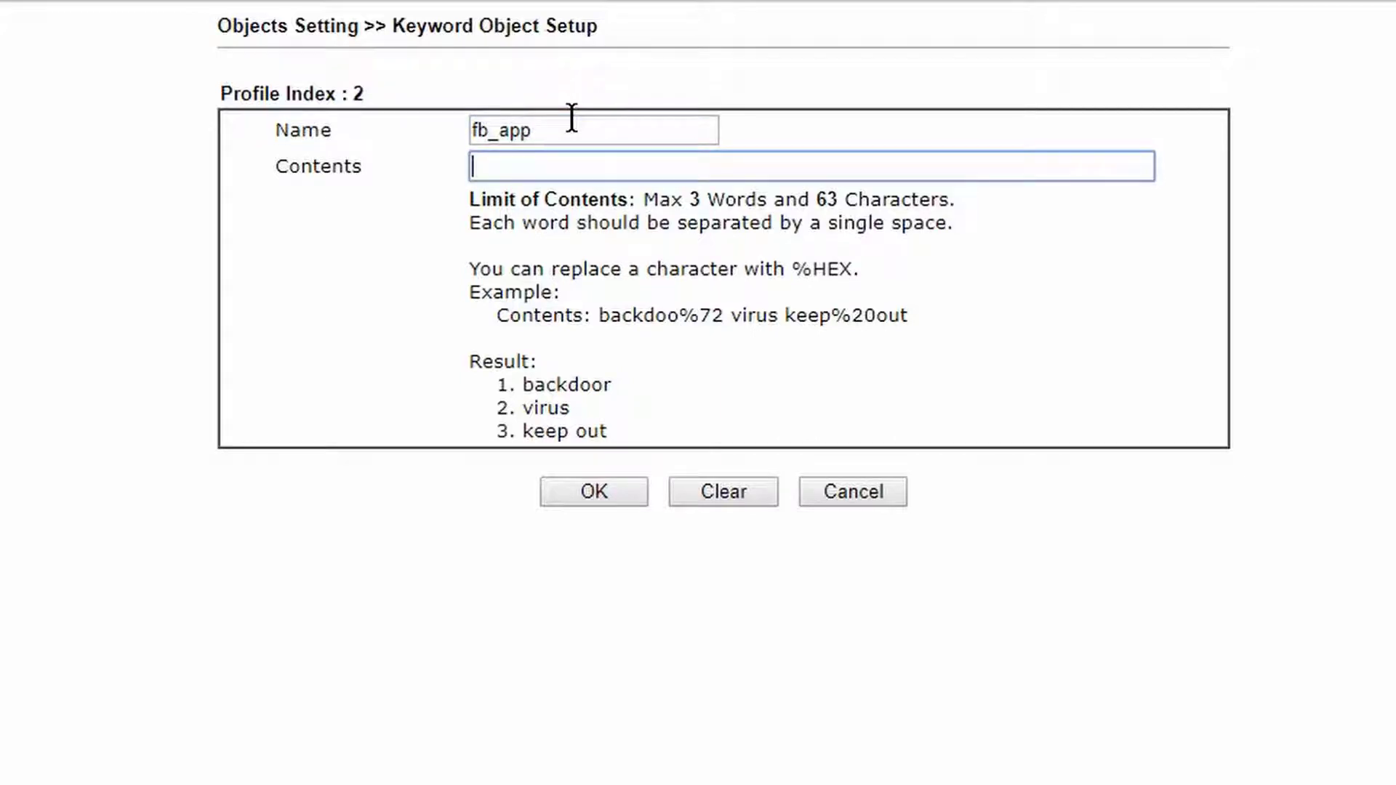
text(fbcdn)
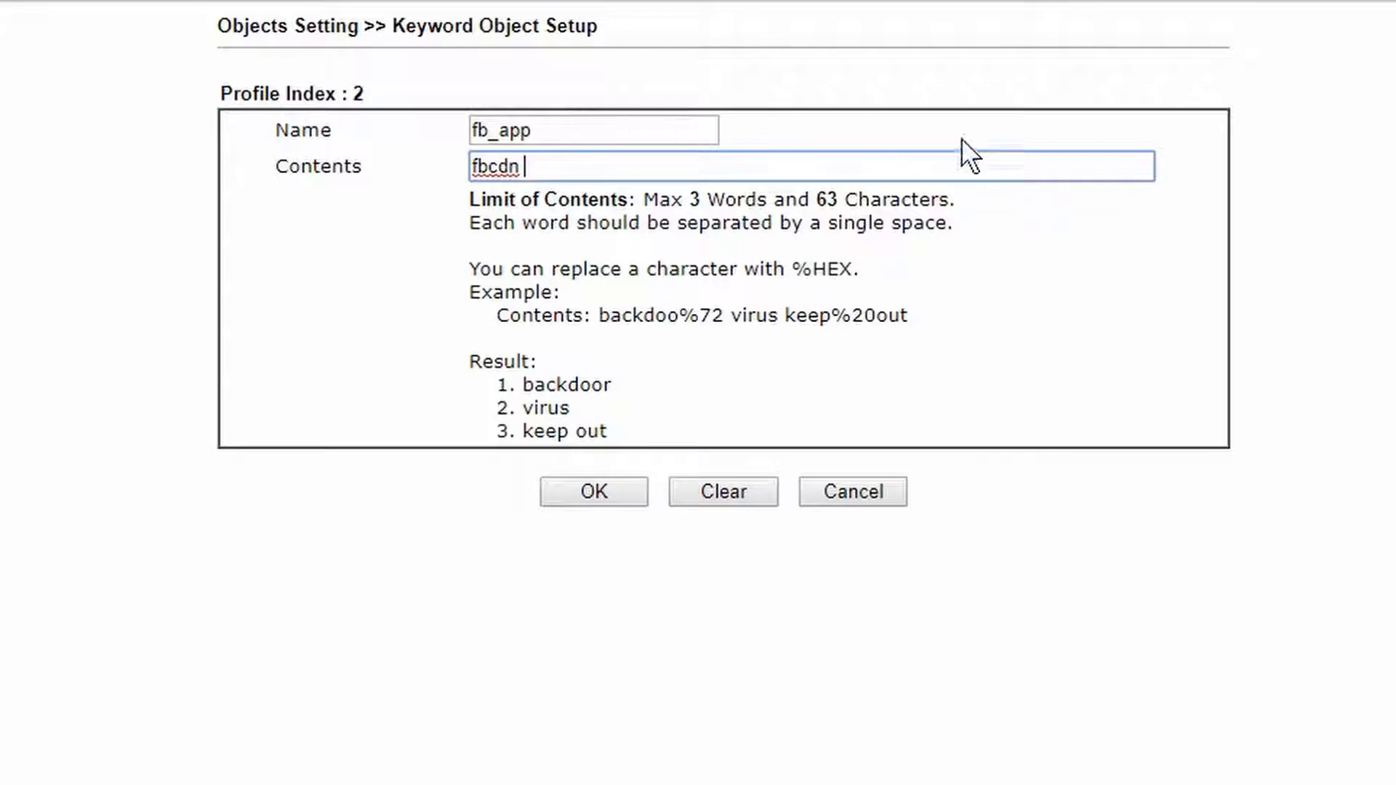
text( fbsbx)
click(593, 499)
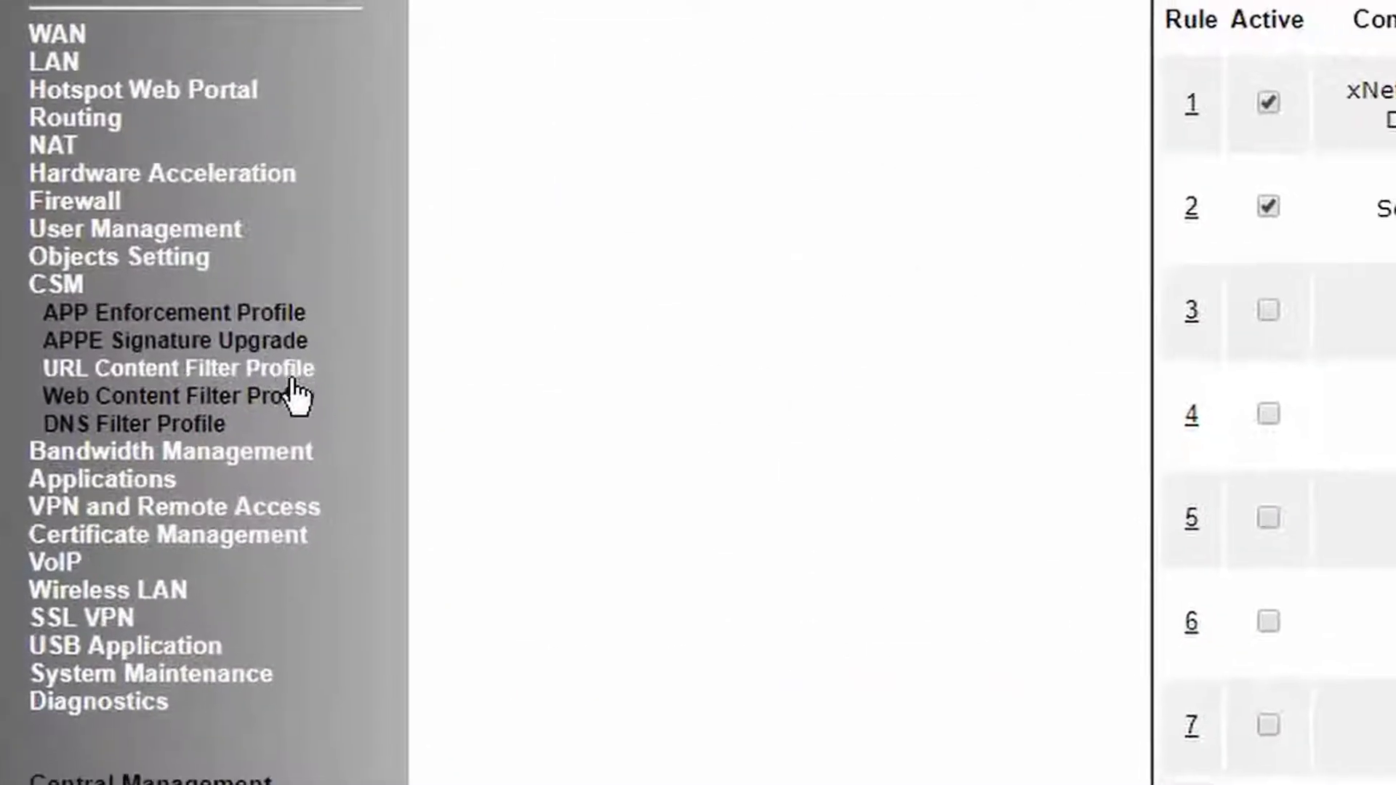
Step: Open URL Content Filter profile 1 under CSM and name it "Block_facebook"
click(291, 368)
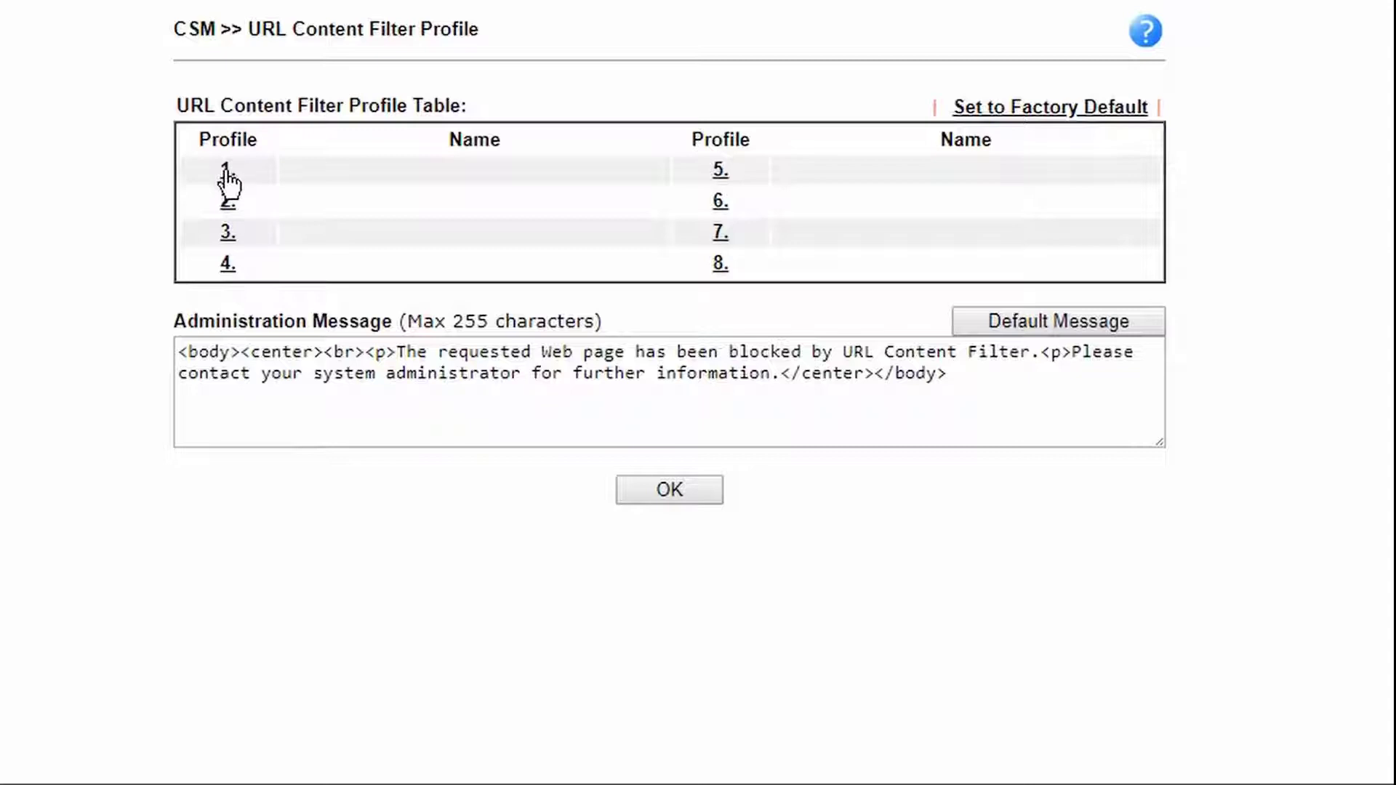
click(225, 171)
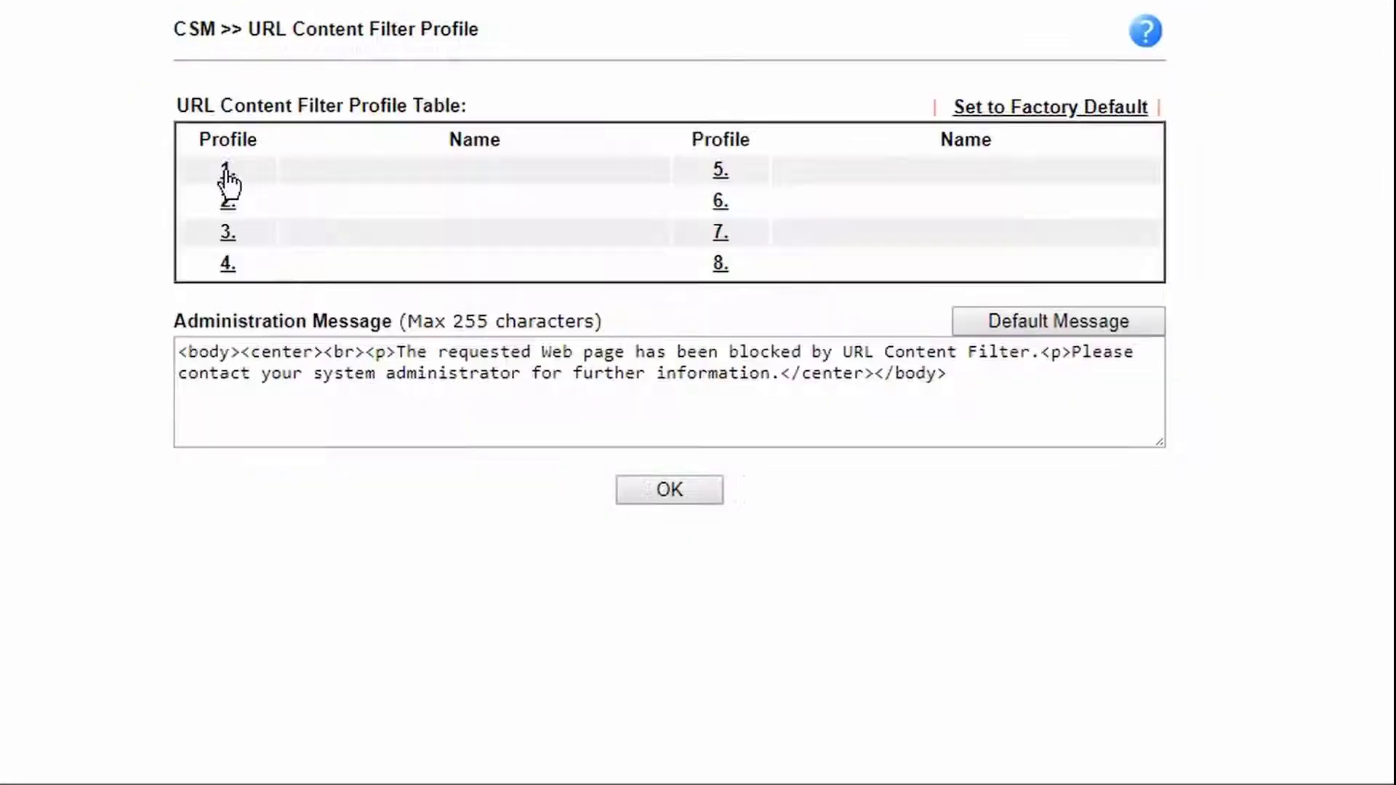
click(225, 170)
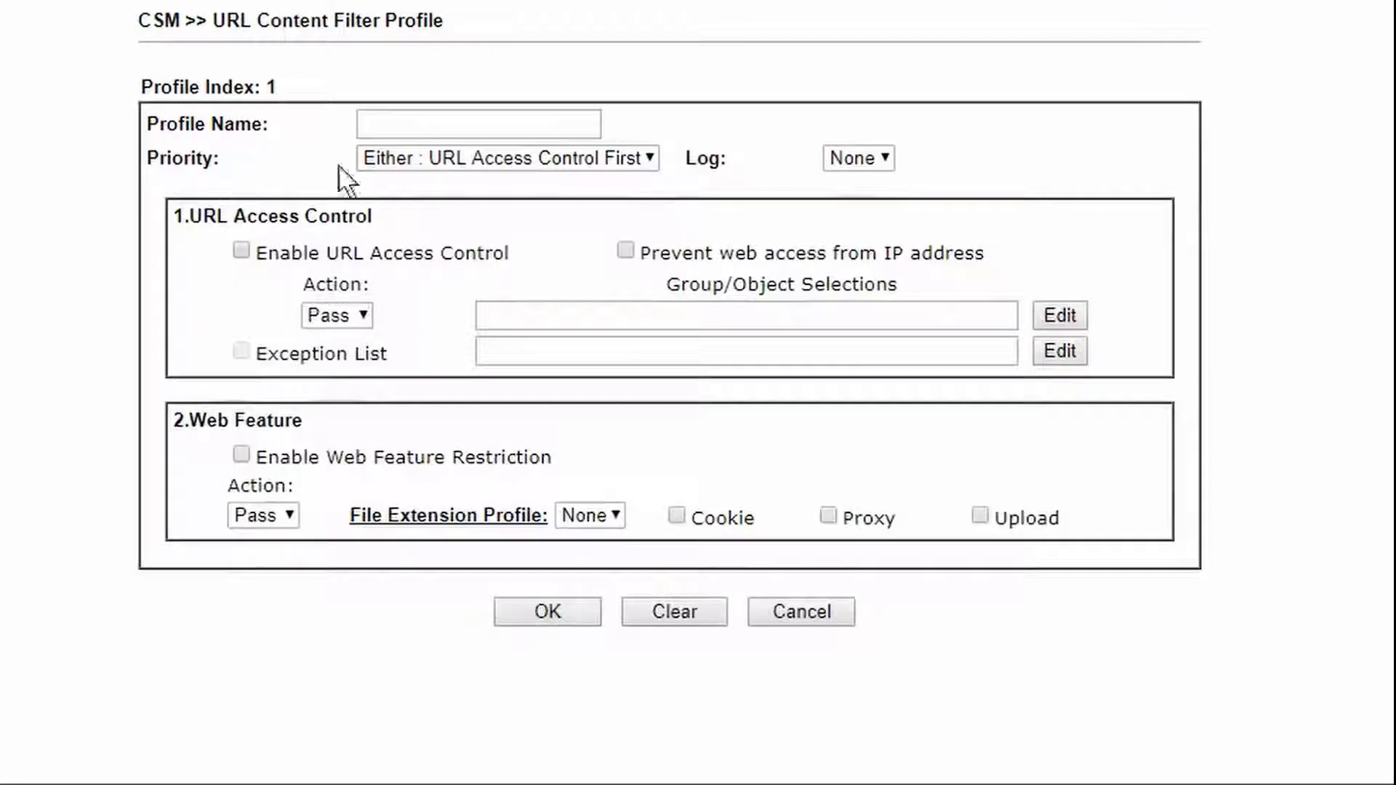
click(415, 122)
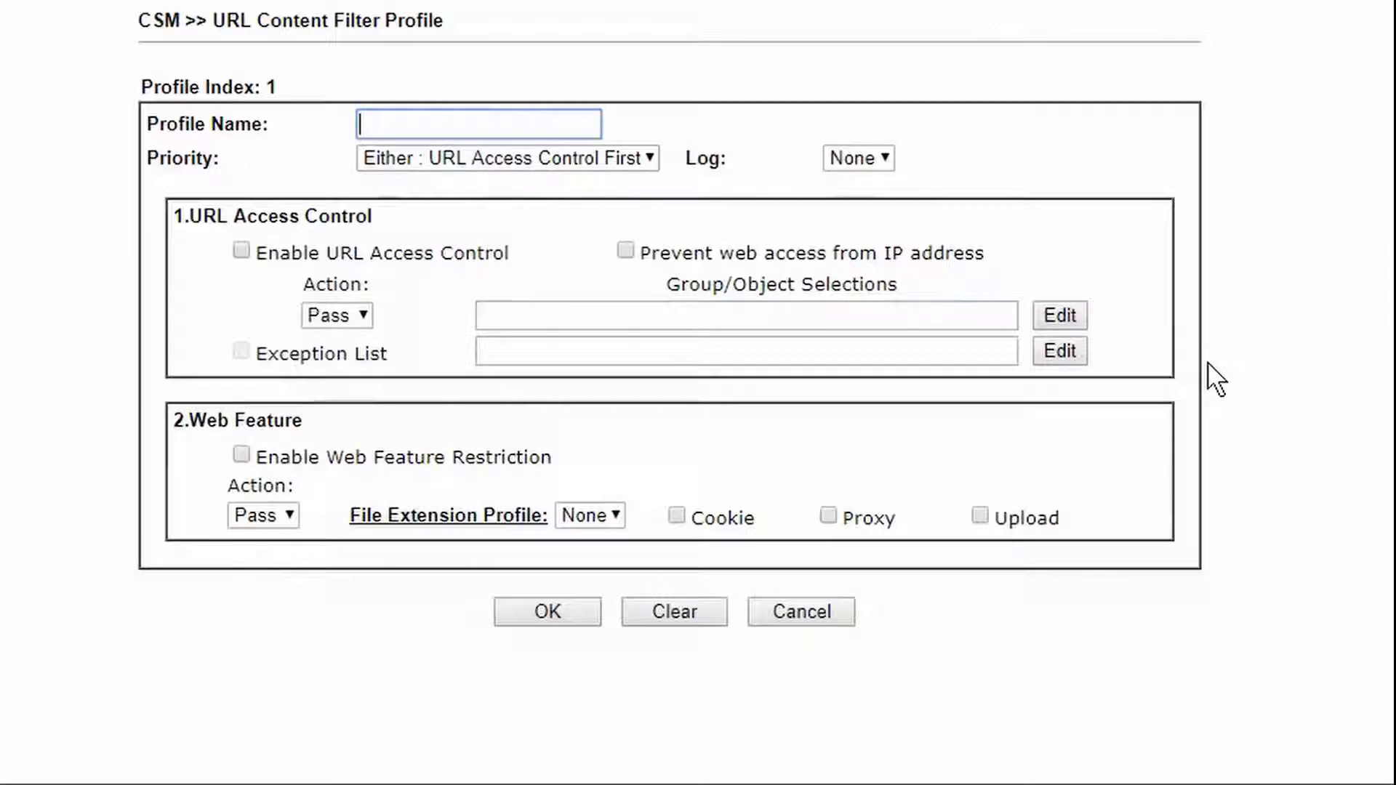
text(Block_facebook)
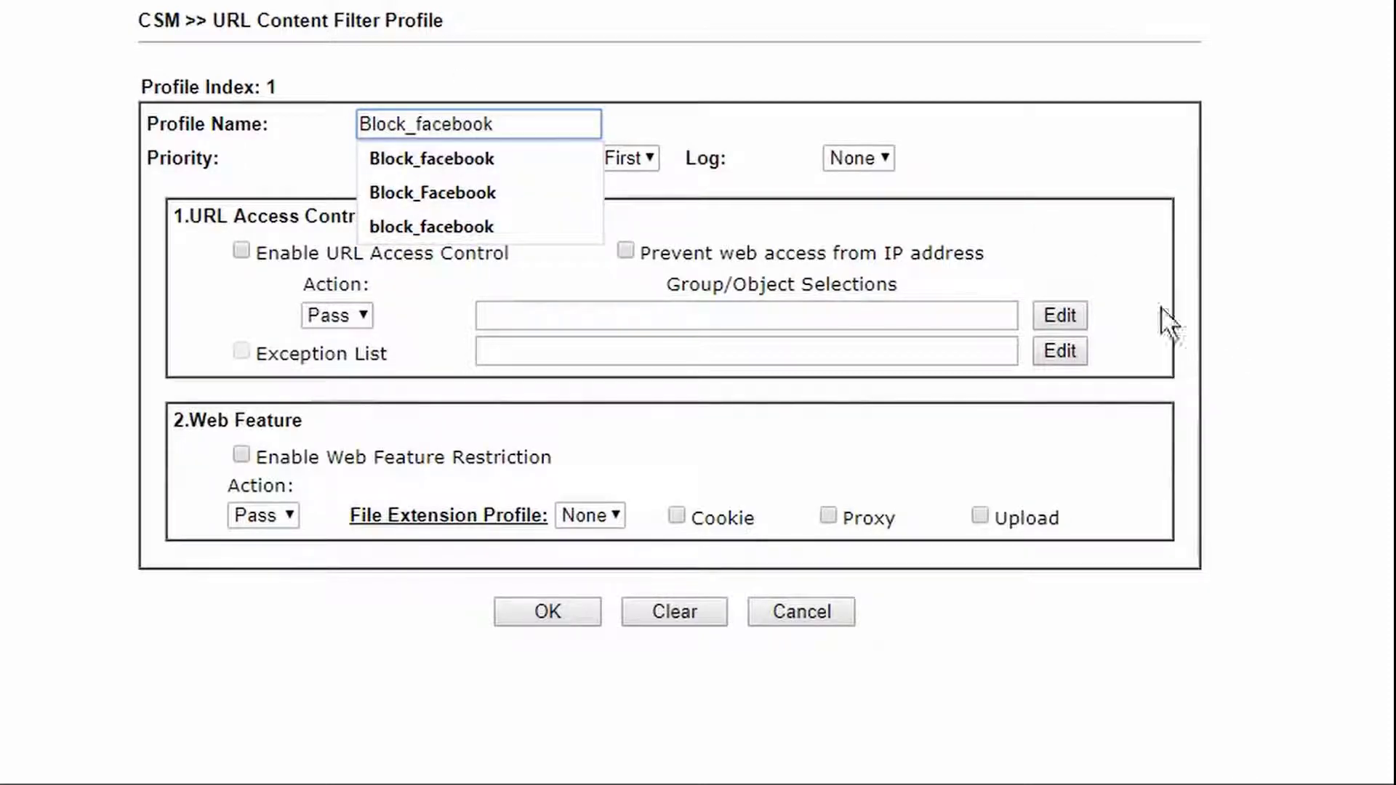
click(978, 237)
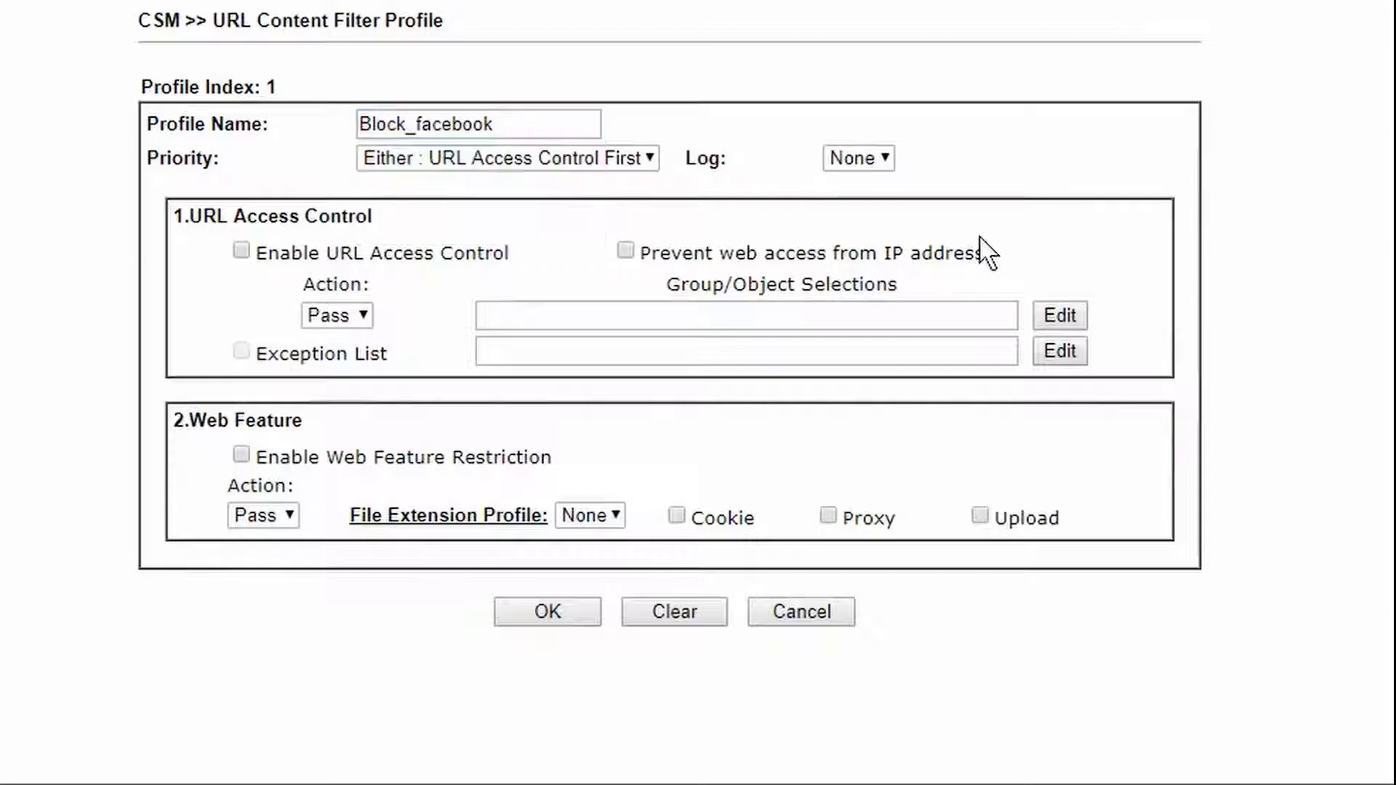
Step: Enable URL Access Control in the Block_facebook profile and set its action to Block
click(243, 247)
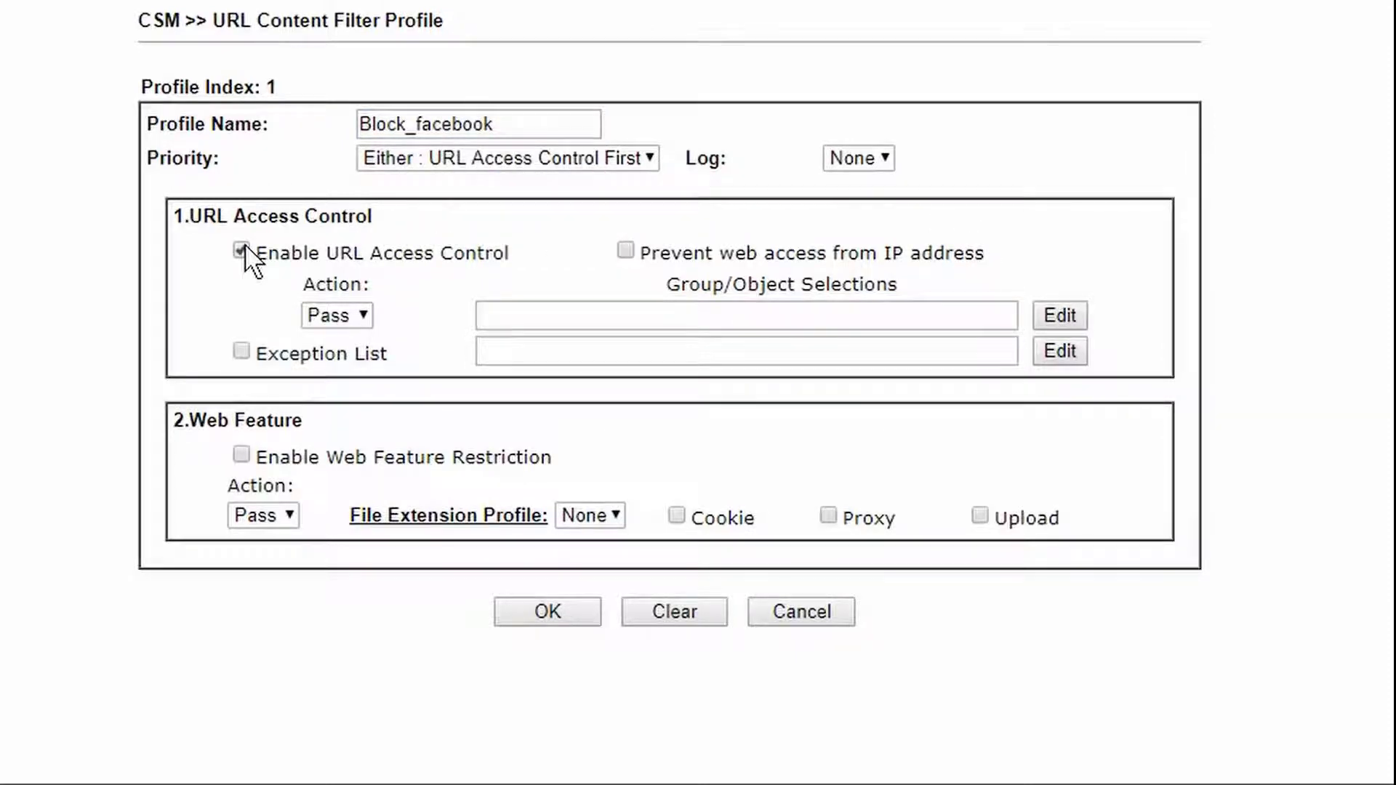
click(367, 316)
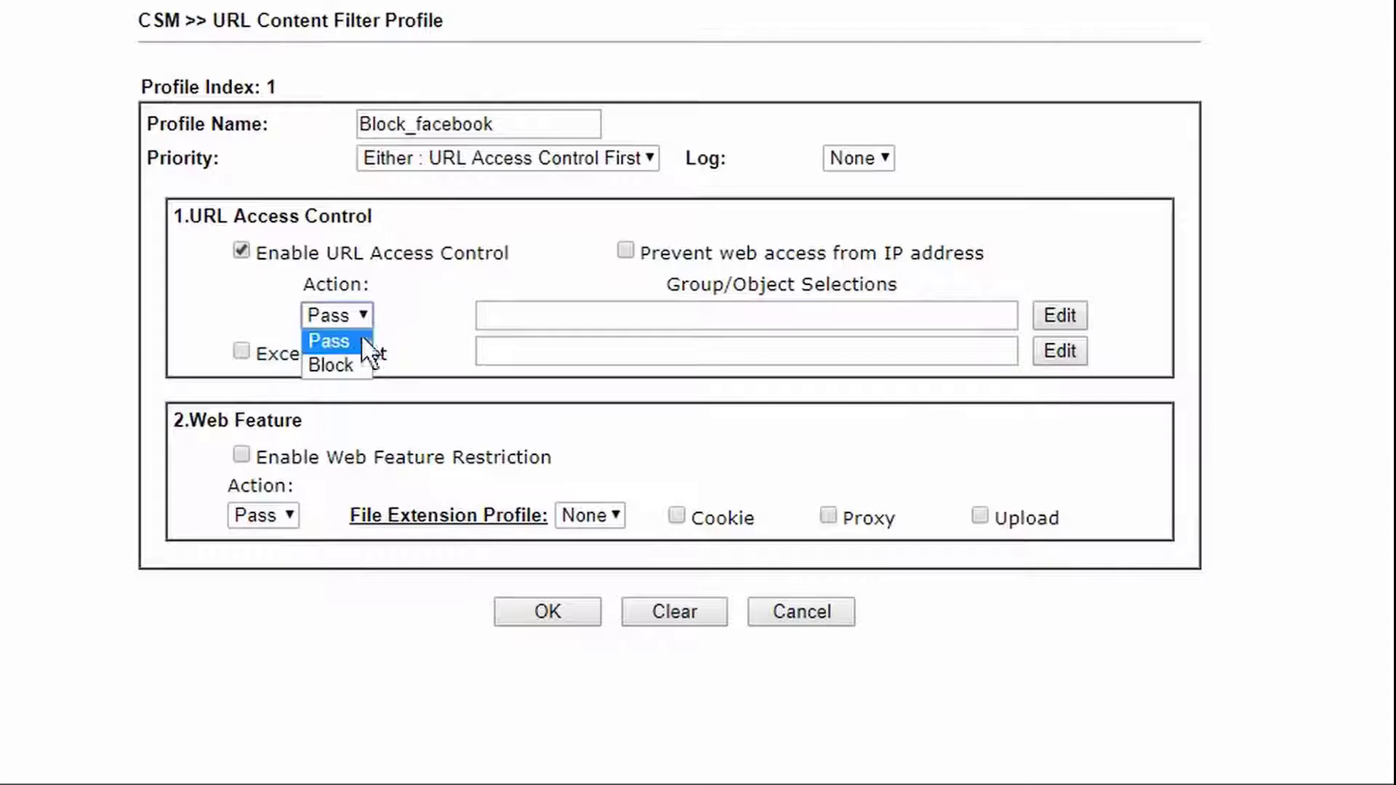
click(353, 357)
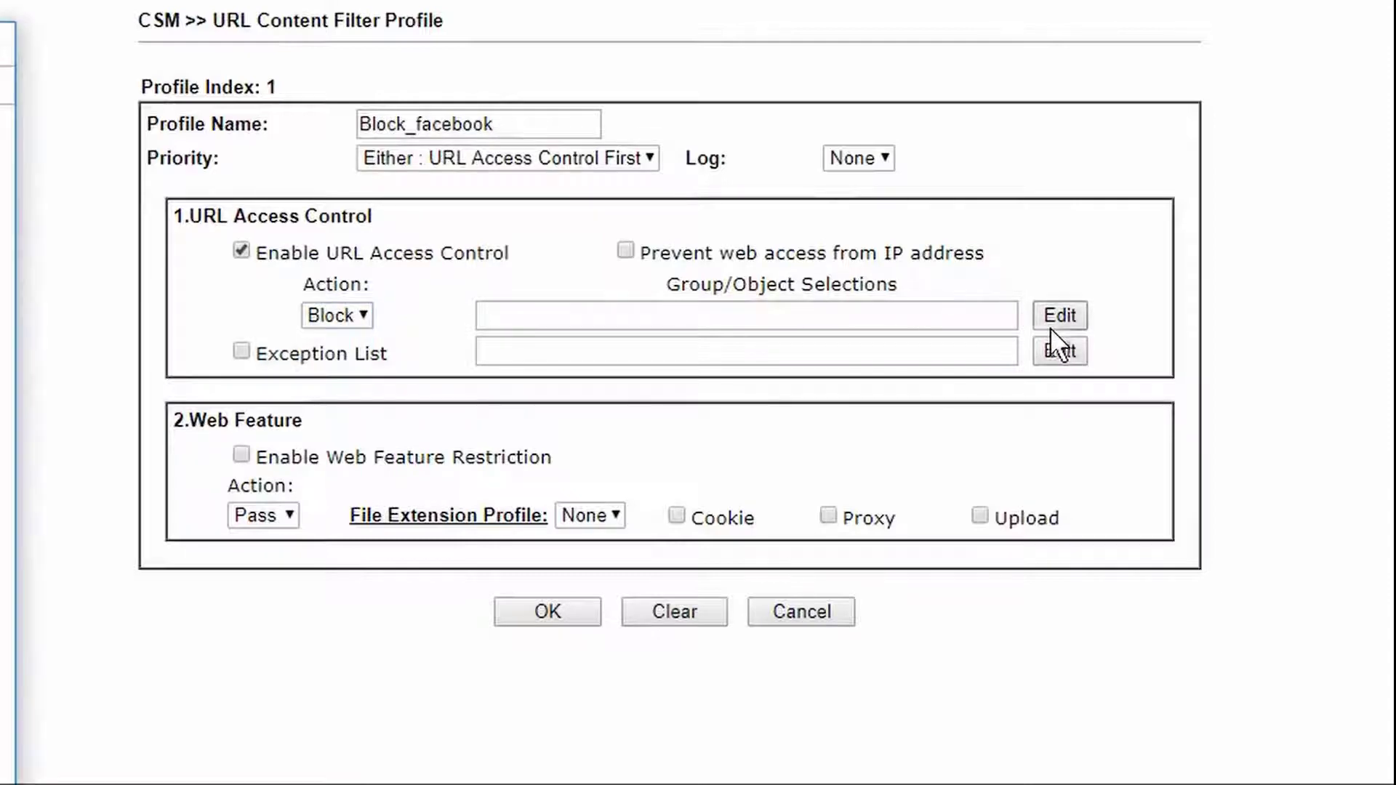
Step: Assign the keyword objects 1-facebook and 2-fb_app to the URL Access Control selections and save the profile
click(1050, 326)
click(561, 185)
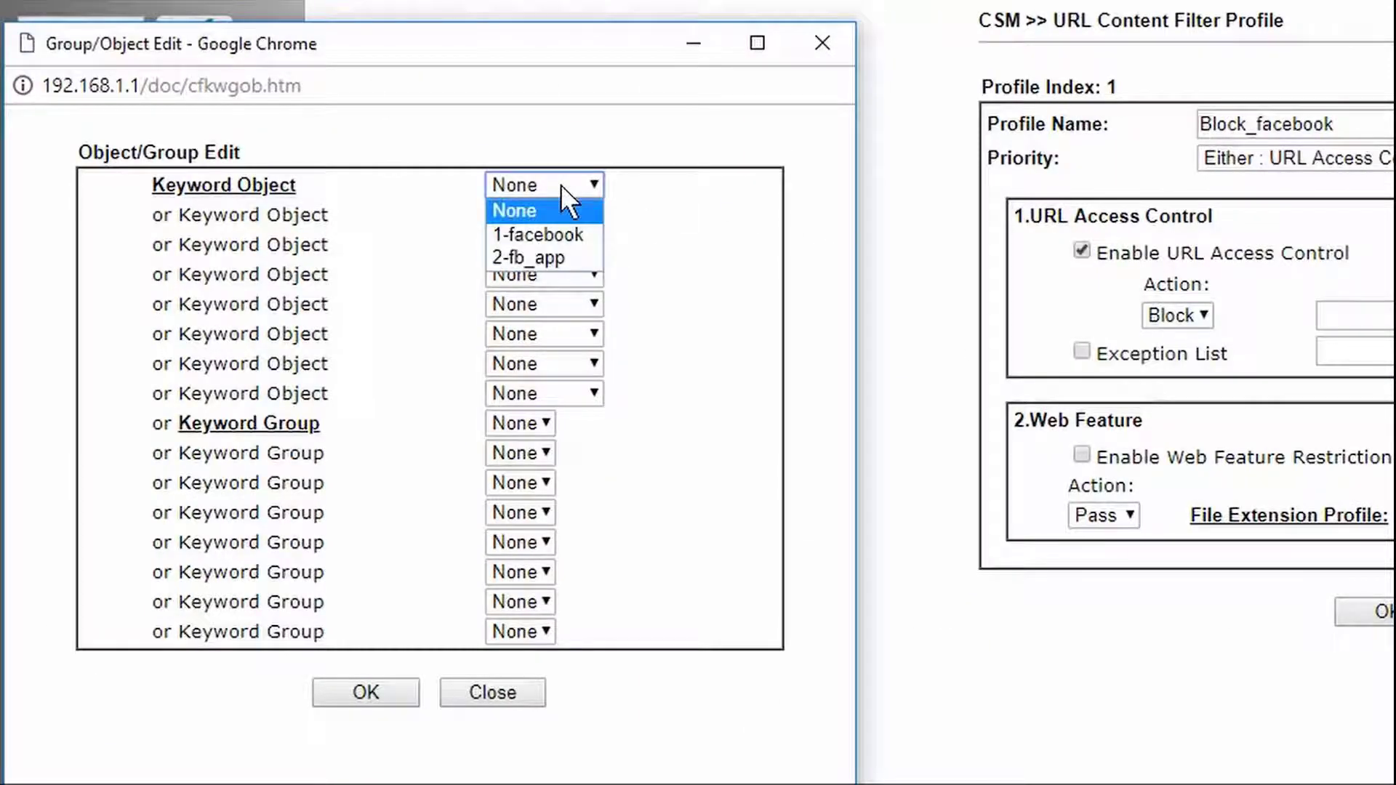
click(566, 233)
click(569, 221)
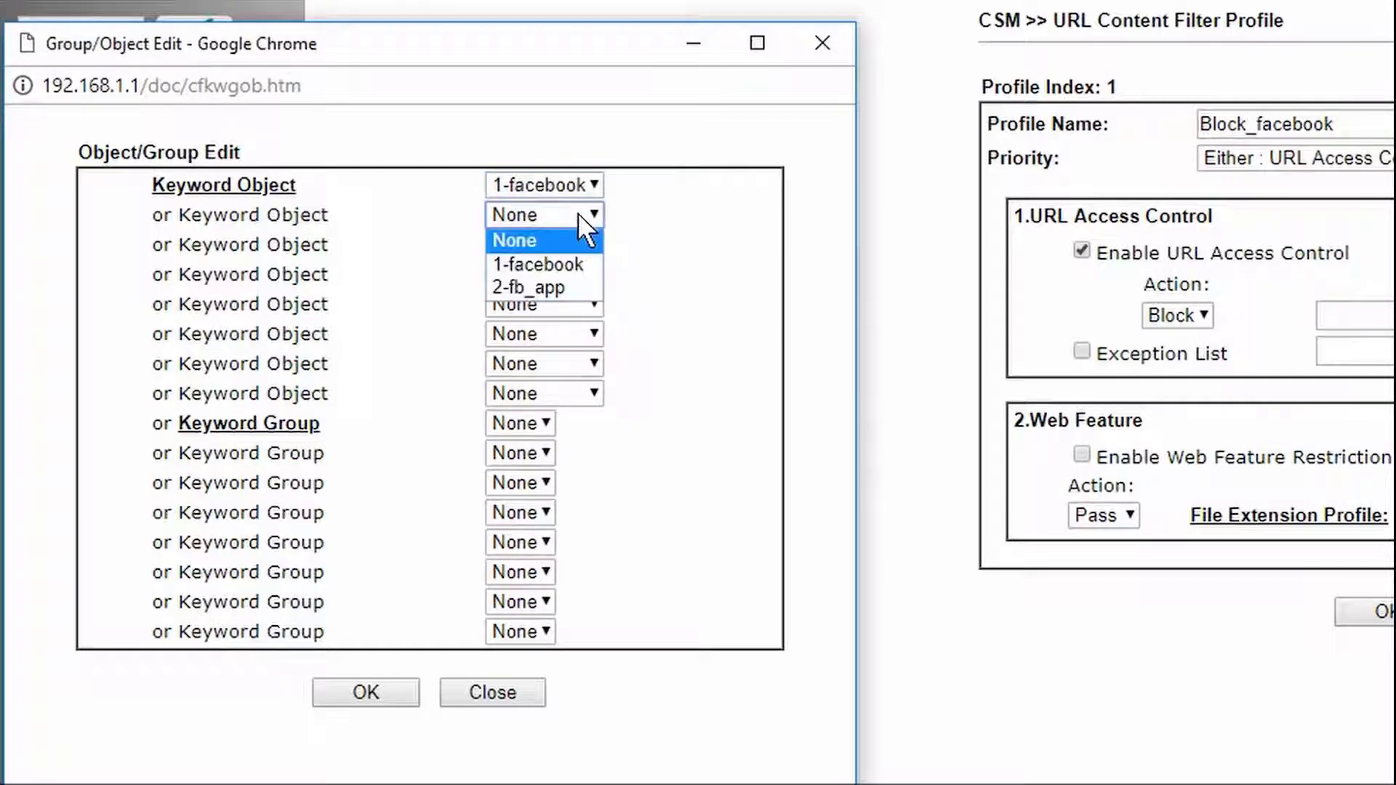
click(547, 284)
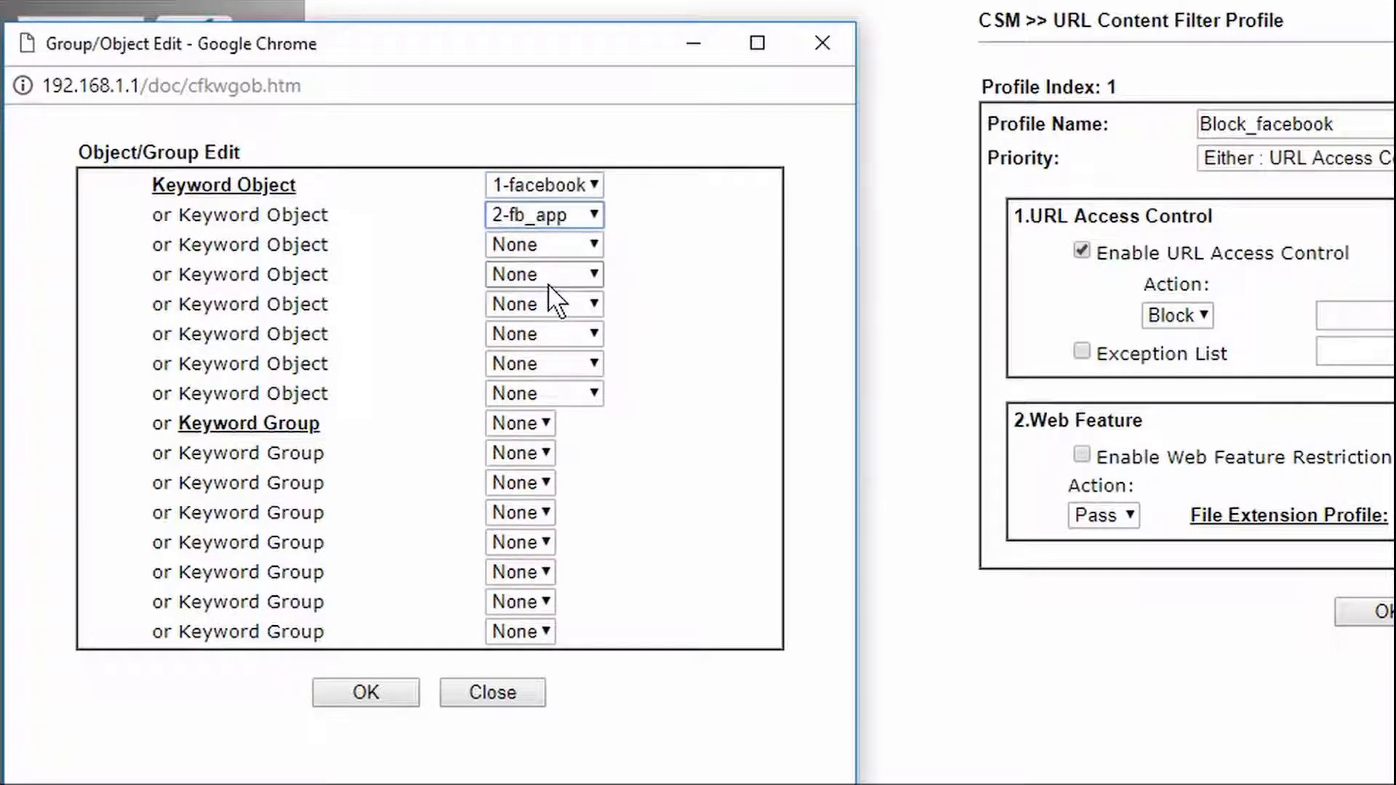
click(369, 694)
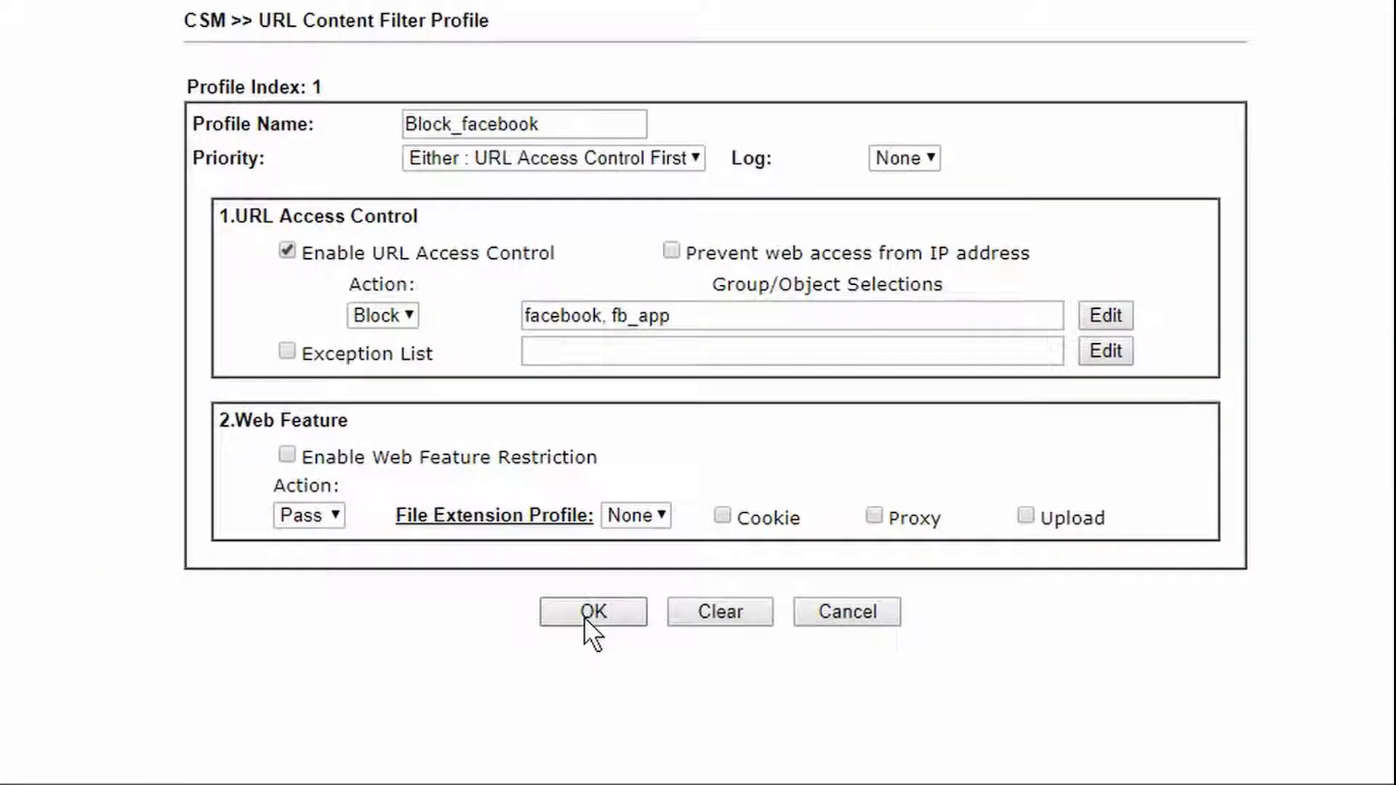
click(584, 618)
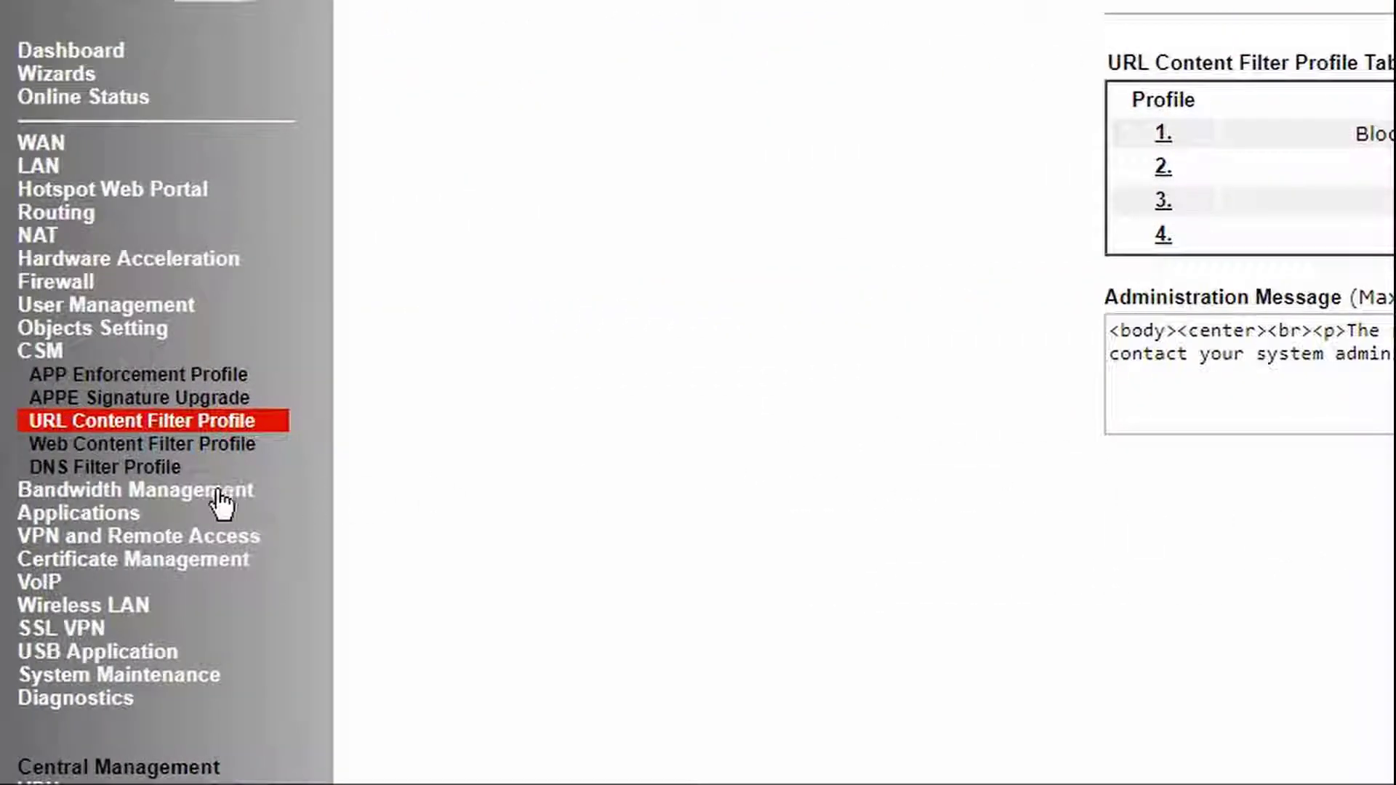
Step: Open DNS Filter profile 1 under CSM and name it "facebook"
click(166, 471)
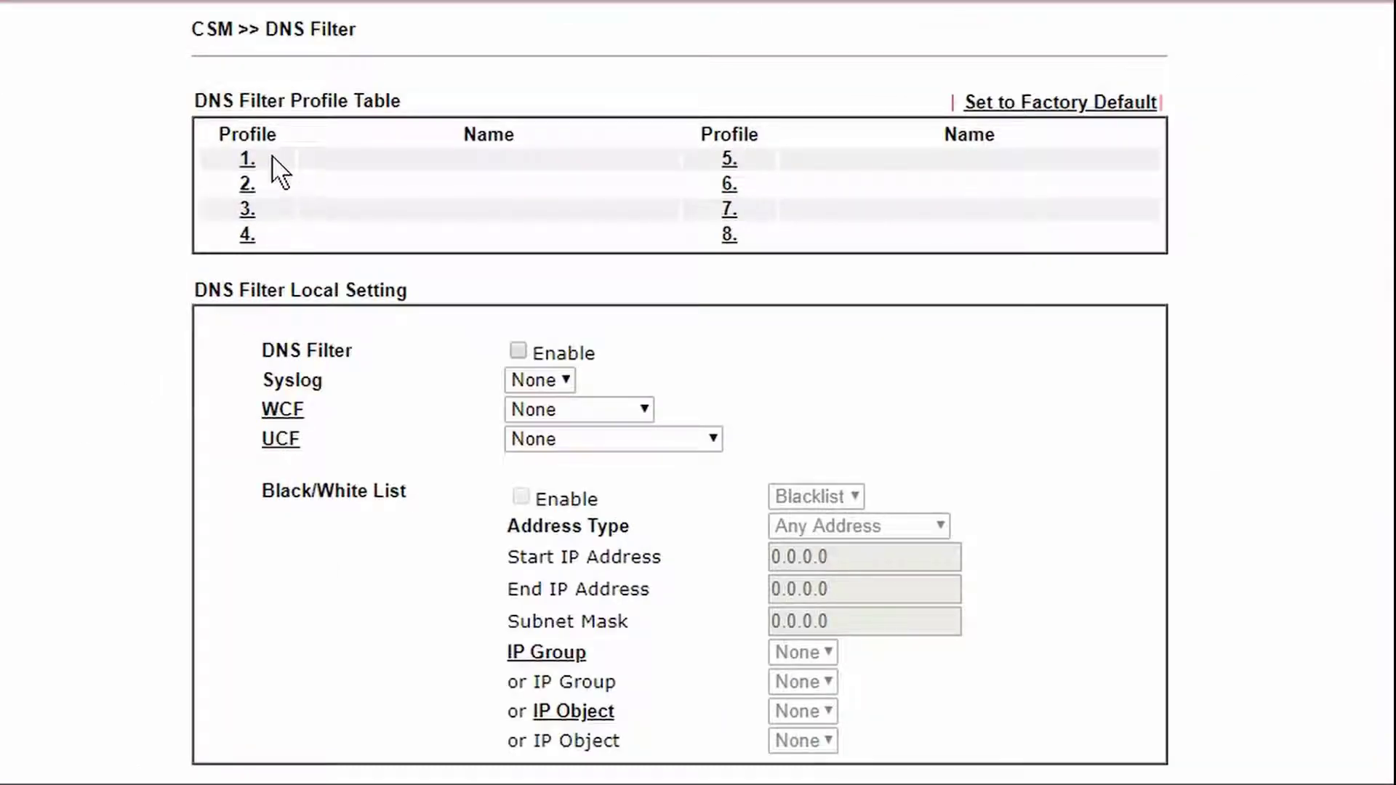
click(246, 158)
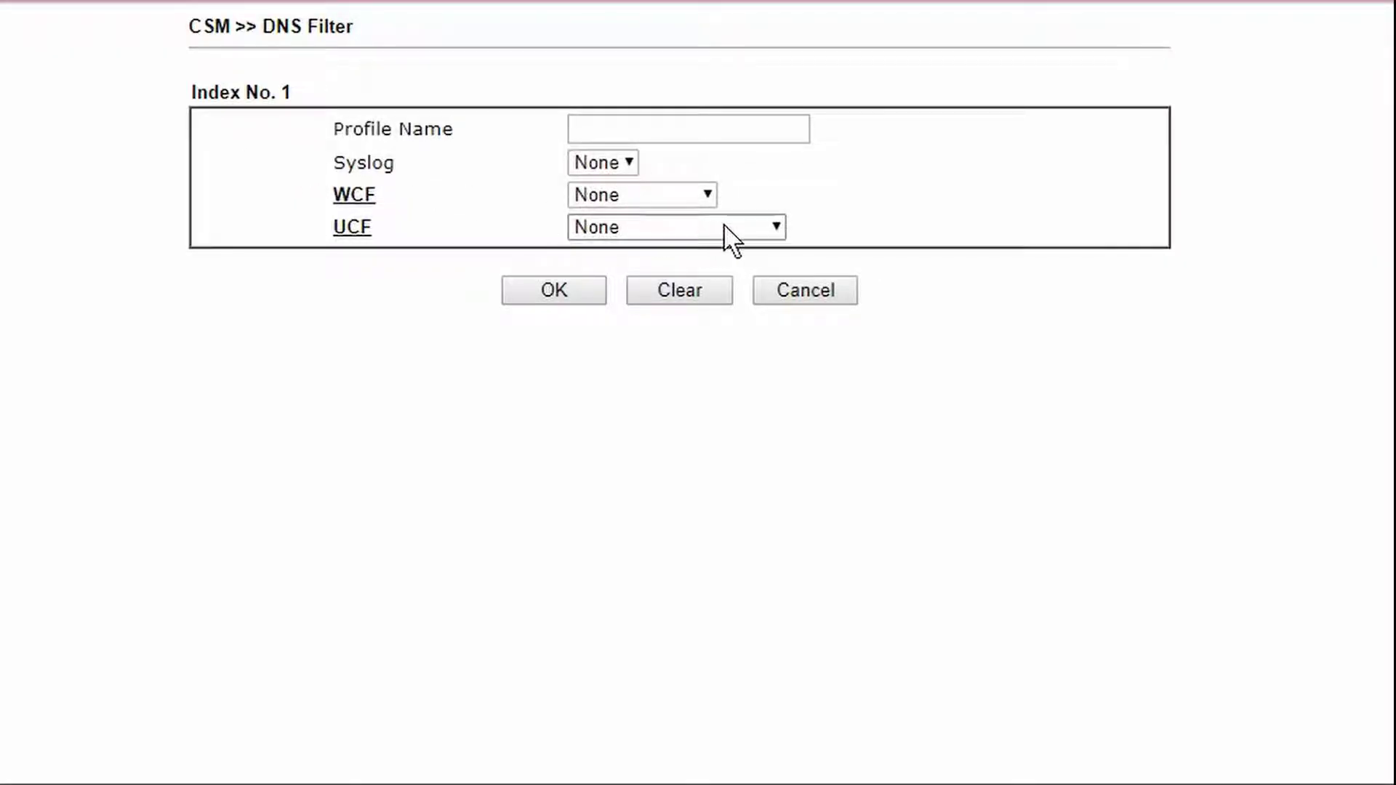
click(739, 128)
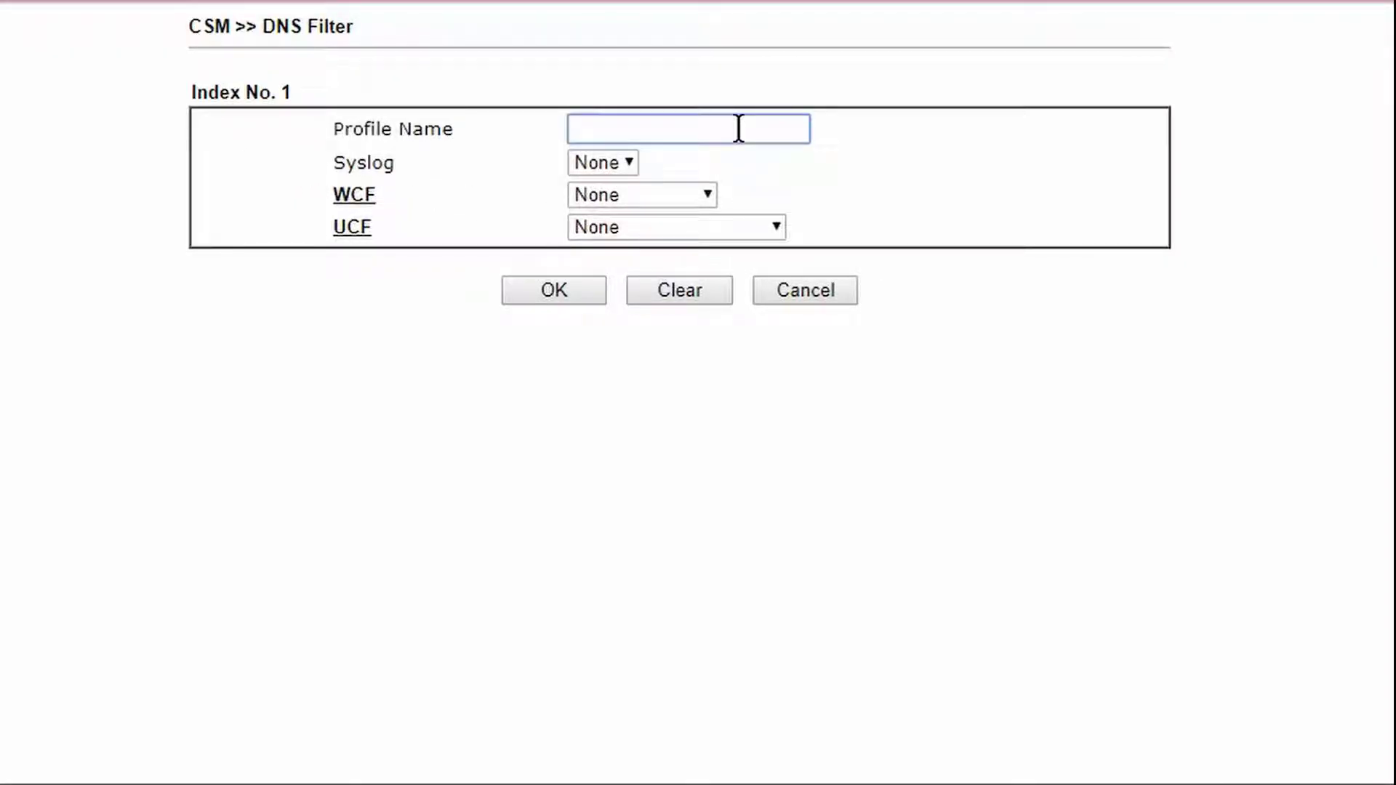
text(facebook)
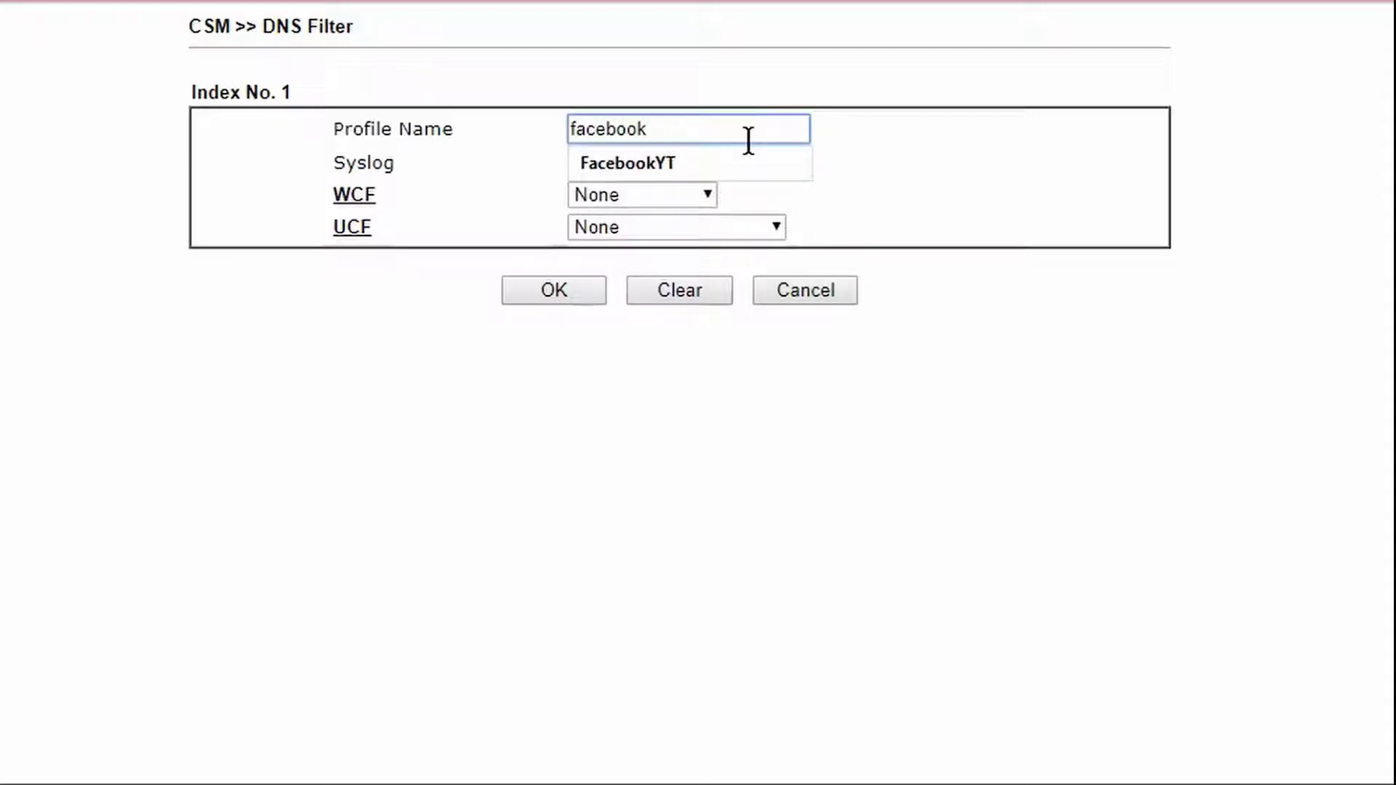
click(848, 209)
Step: Set the DNS filter profile's UCF to UCF-1 Block_facebook, choose its Syslog option, and save the DNS filter settings
click(758, 234)
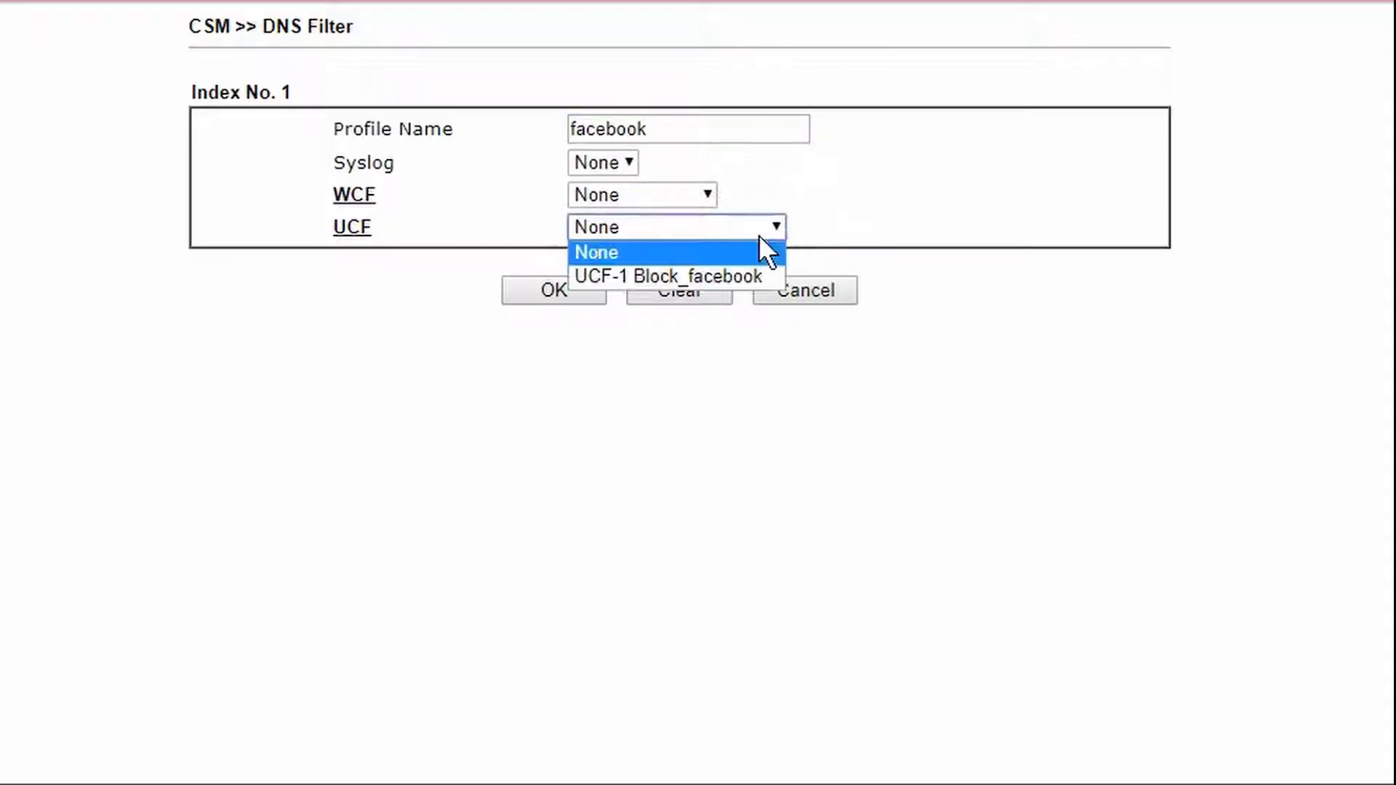
click(762, 271)
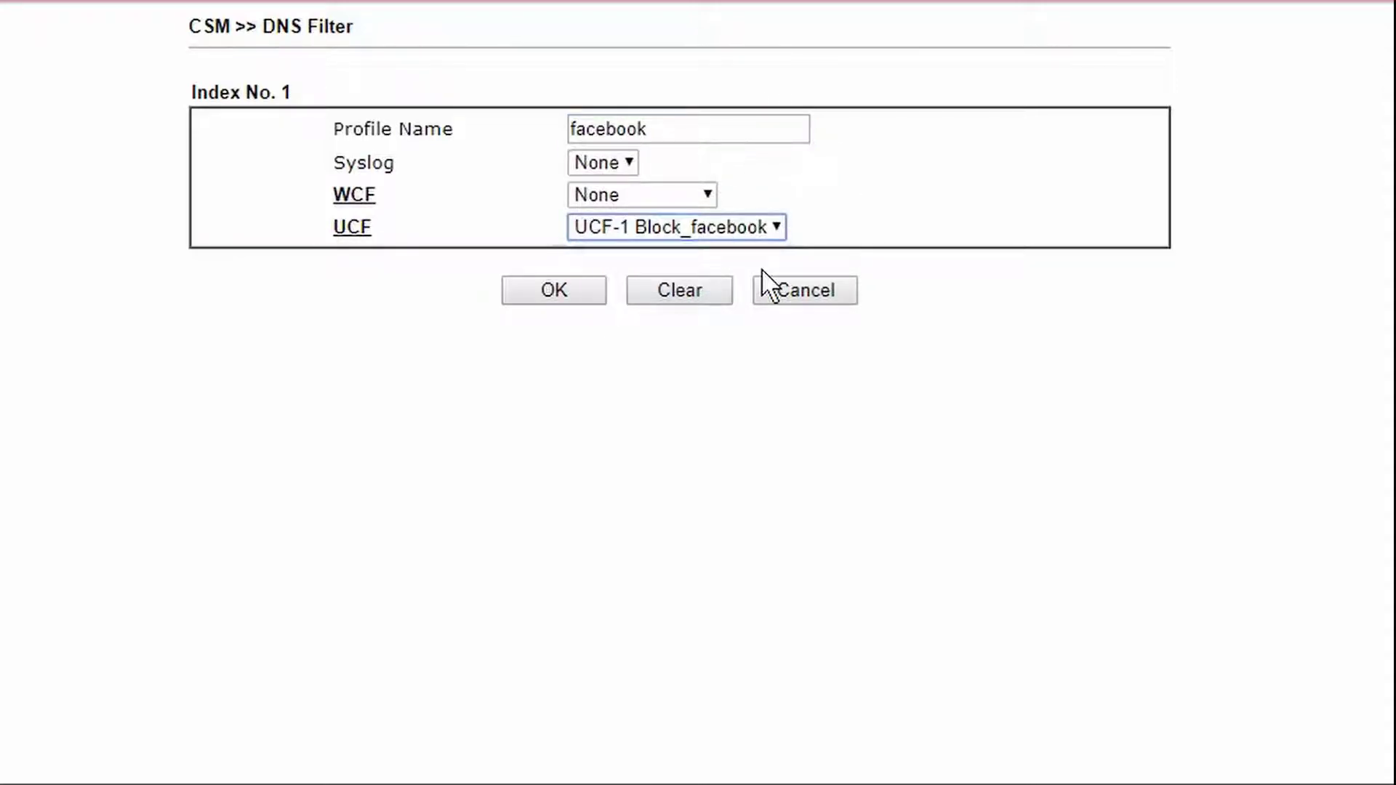
click(628, 163)
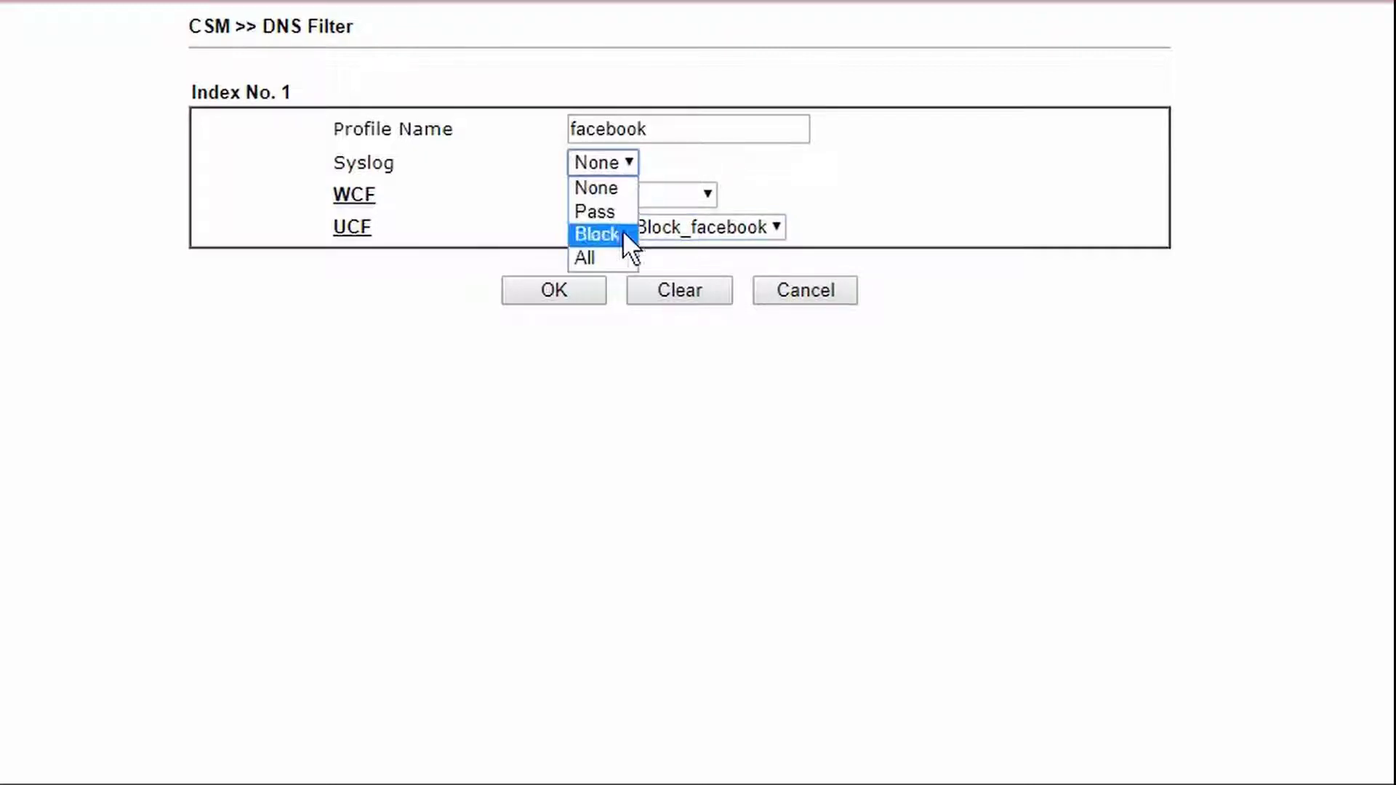
click(621, 251)
click(575, 291)
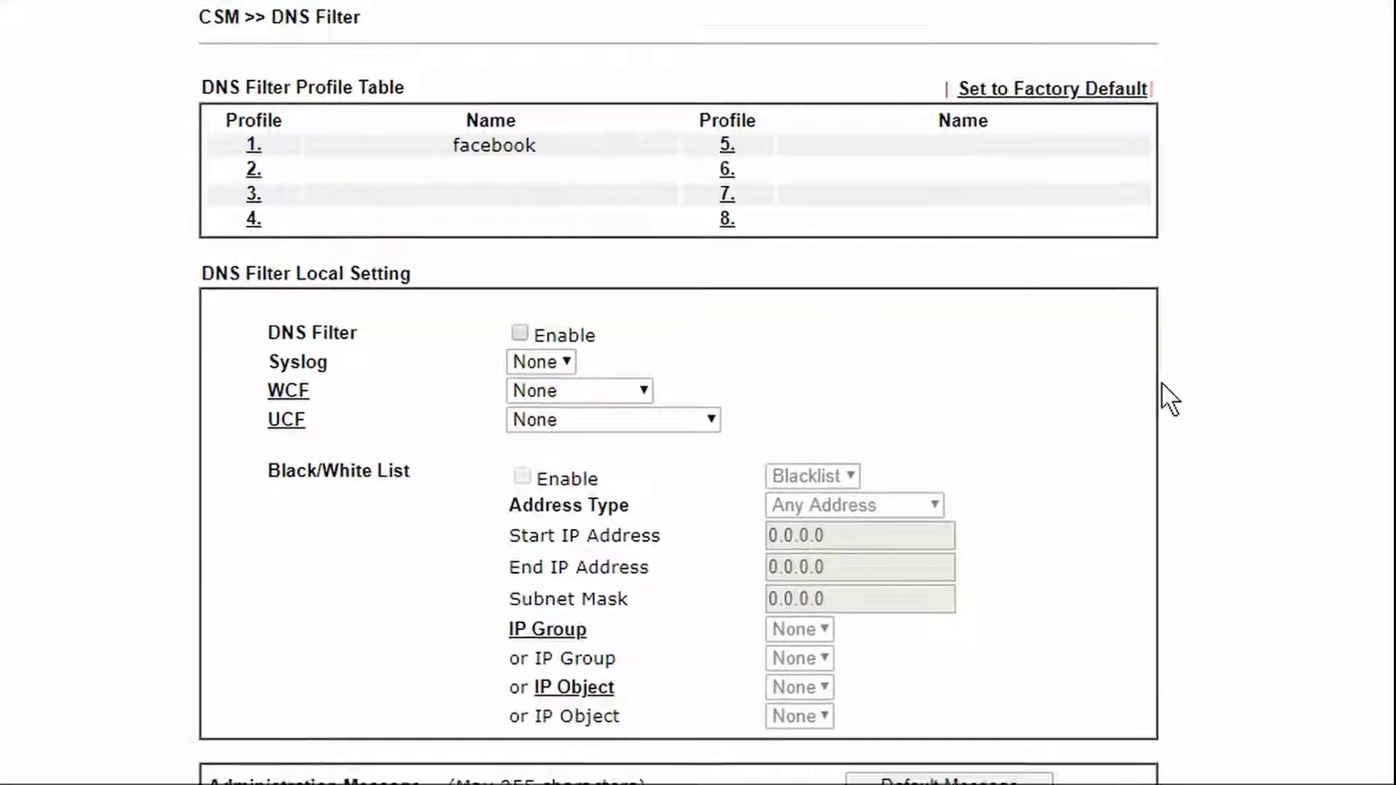
click(602, 705)
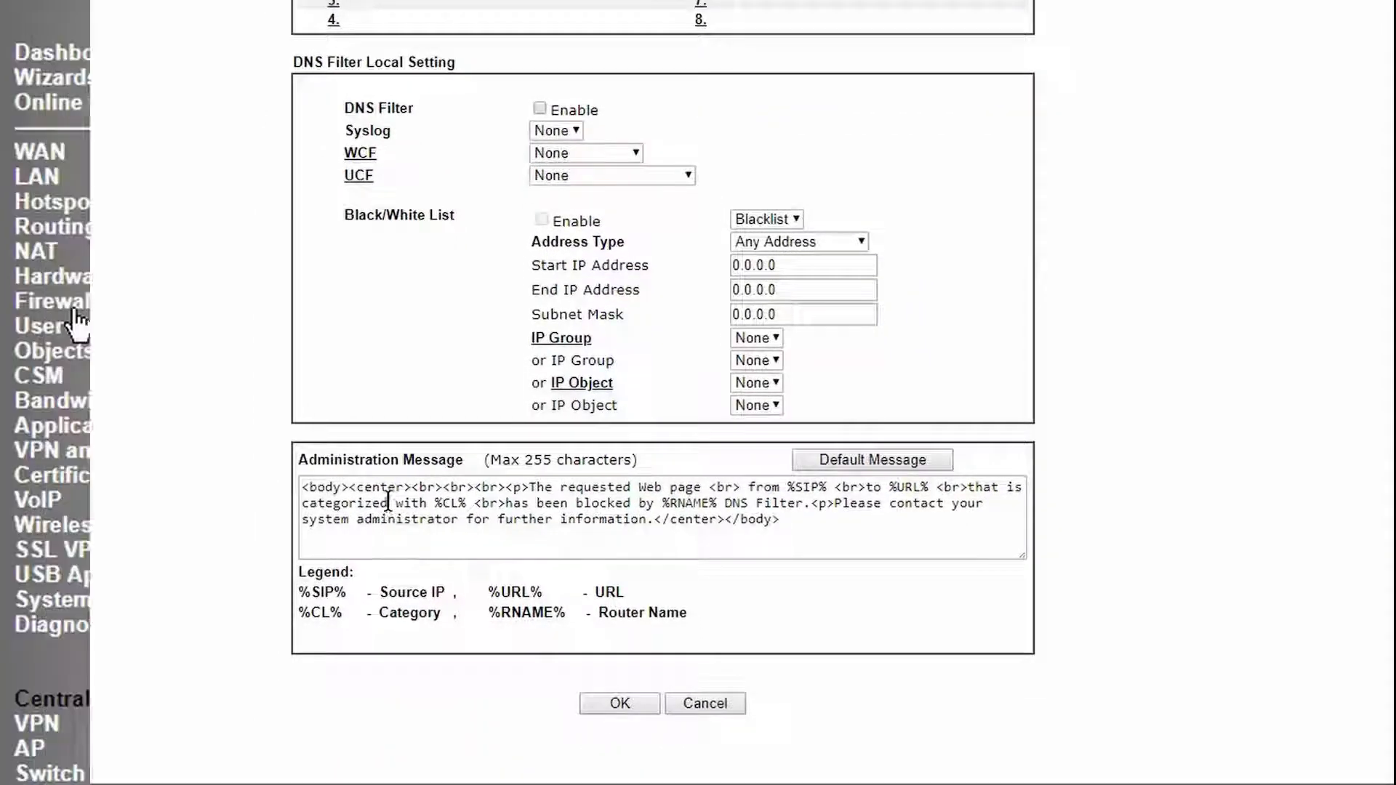
Step: Open rule 2 of the firewall's Default Data Filter set, enable it, and enter "Server" as its comment
click(75, 304)
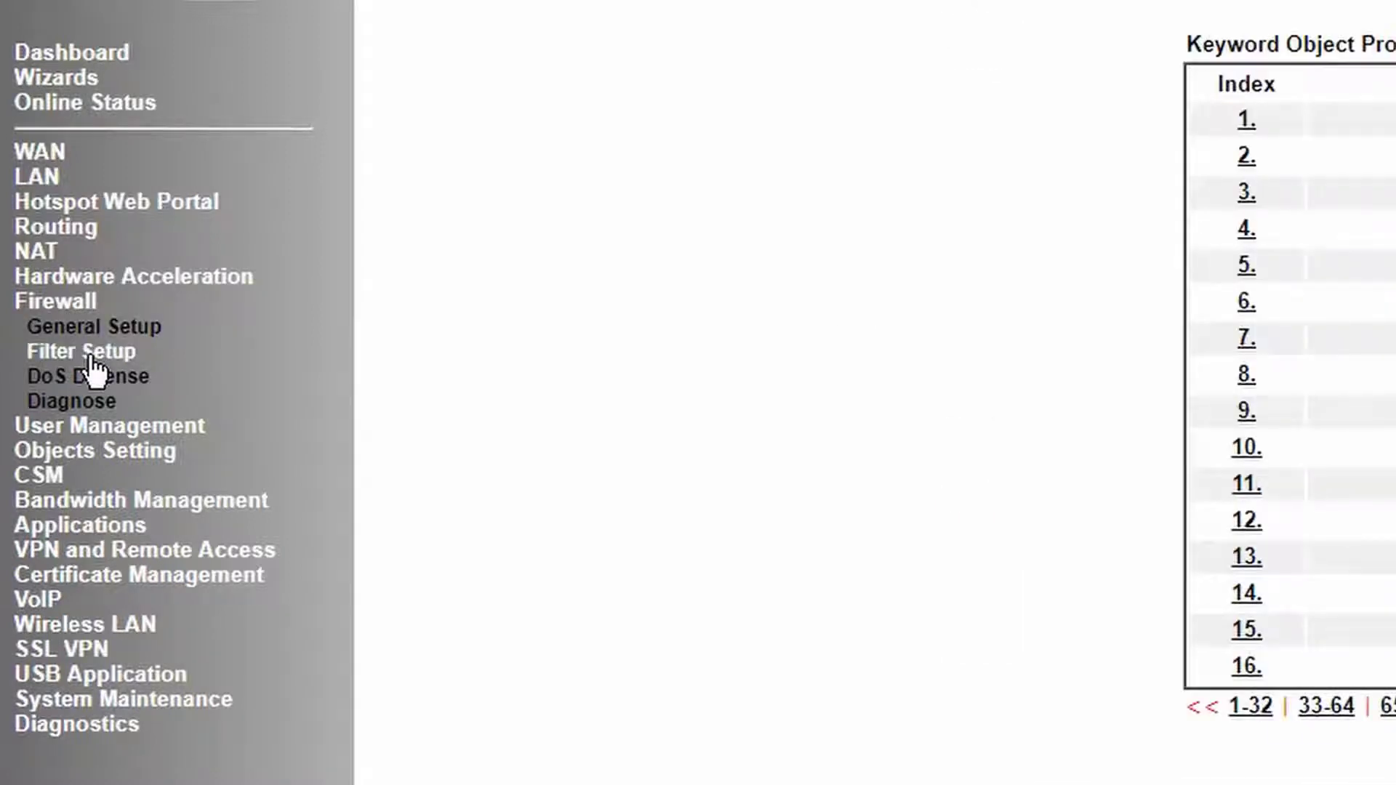
click(89, 354)
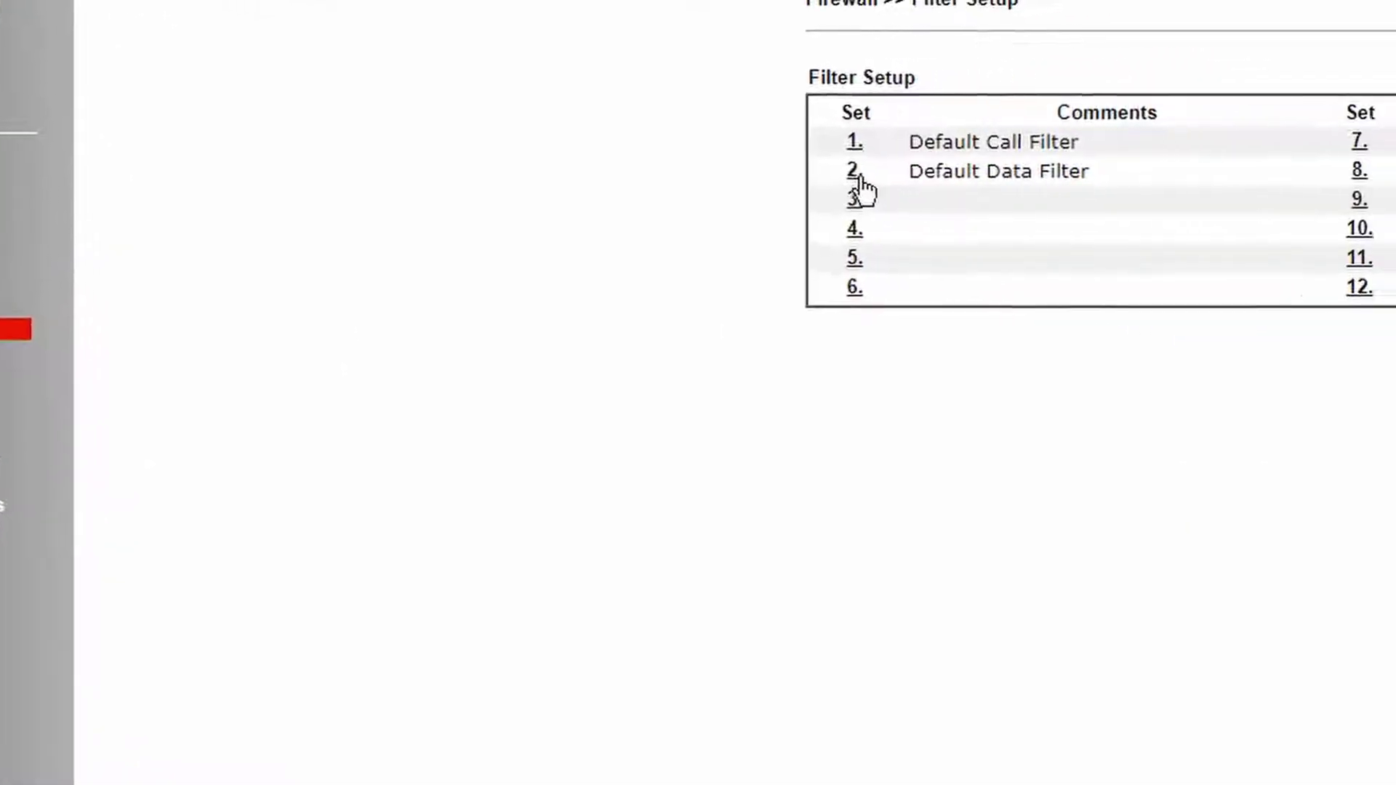
click(855, 173)
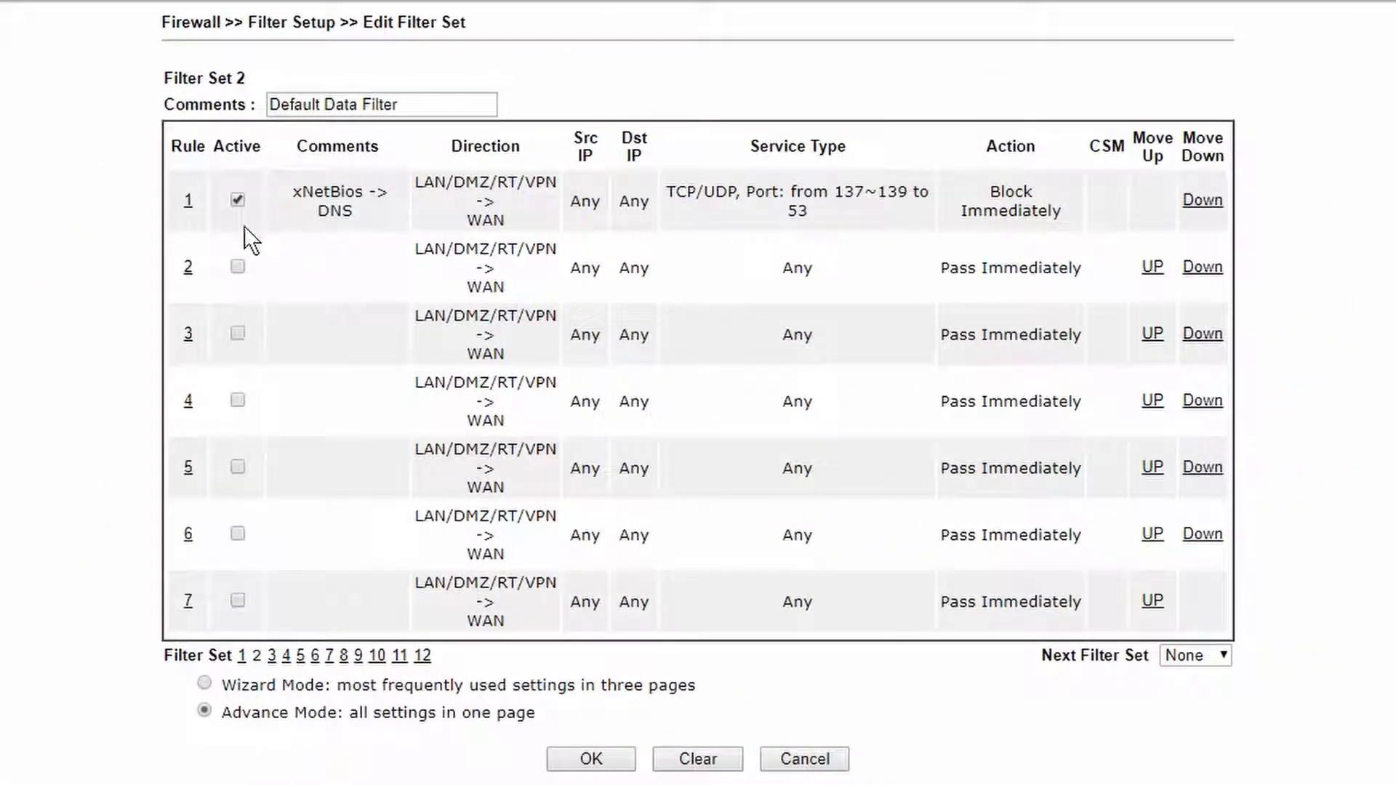
click(190, 269)
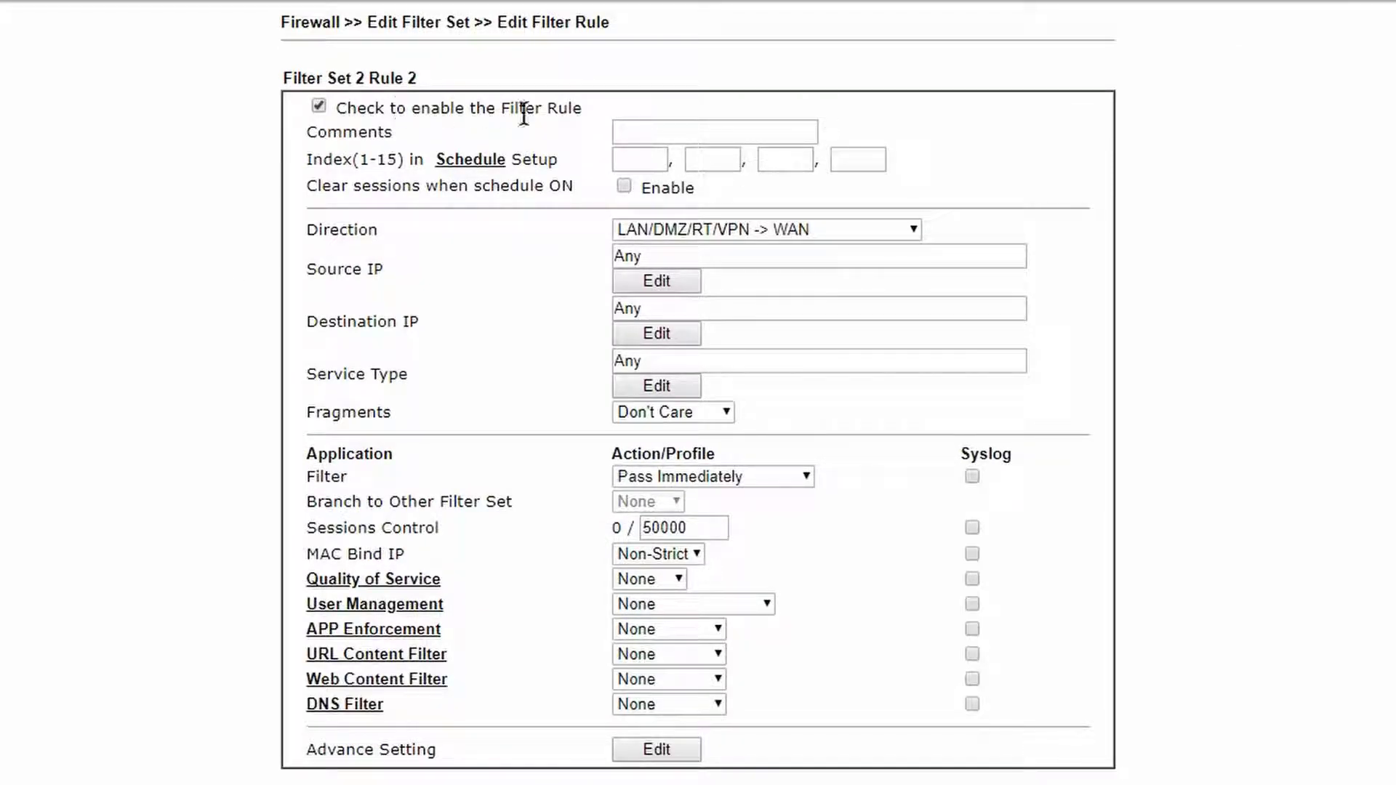
click(661, 138)
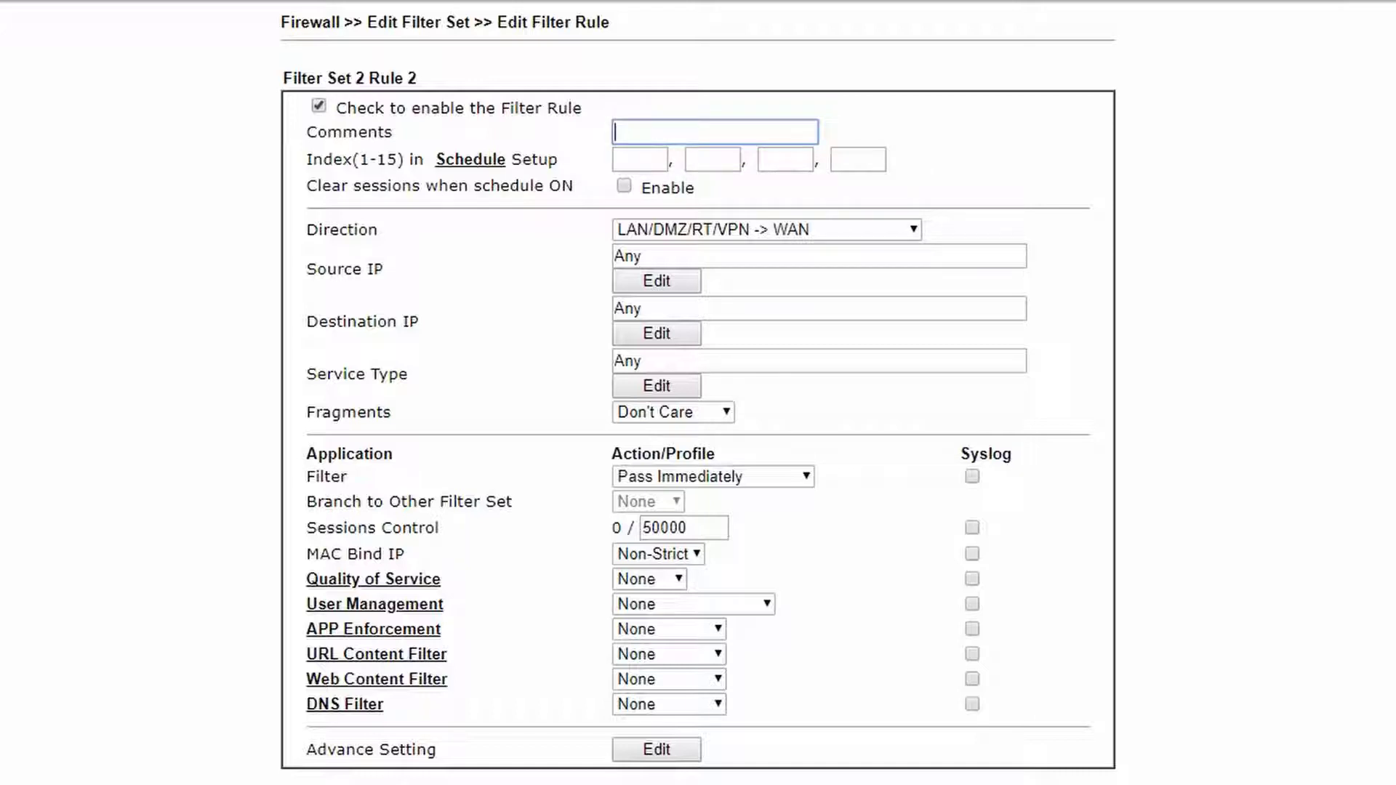
text(Server)
Step: Set the Server rule's source IP to the single address 192.168.1.2
click(656, 281)
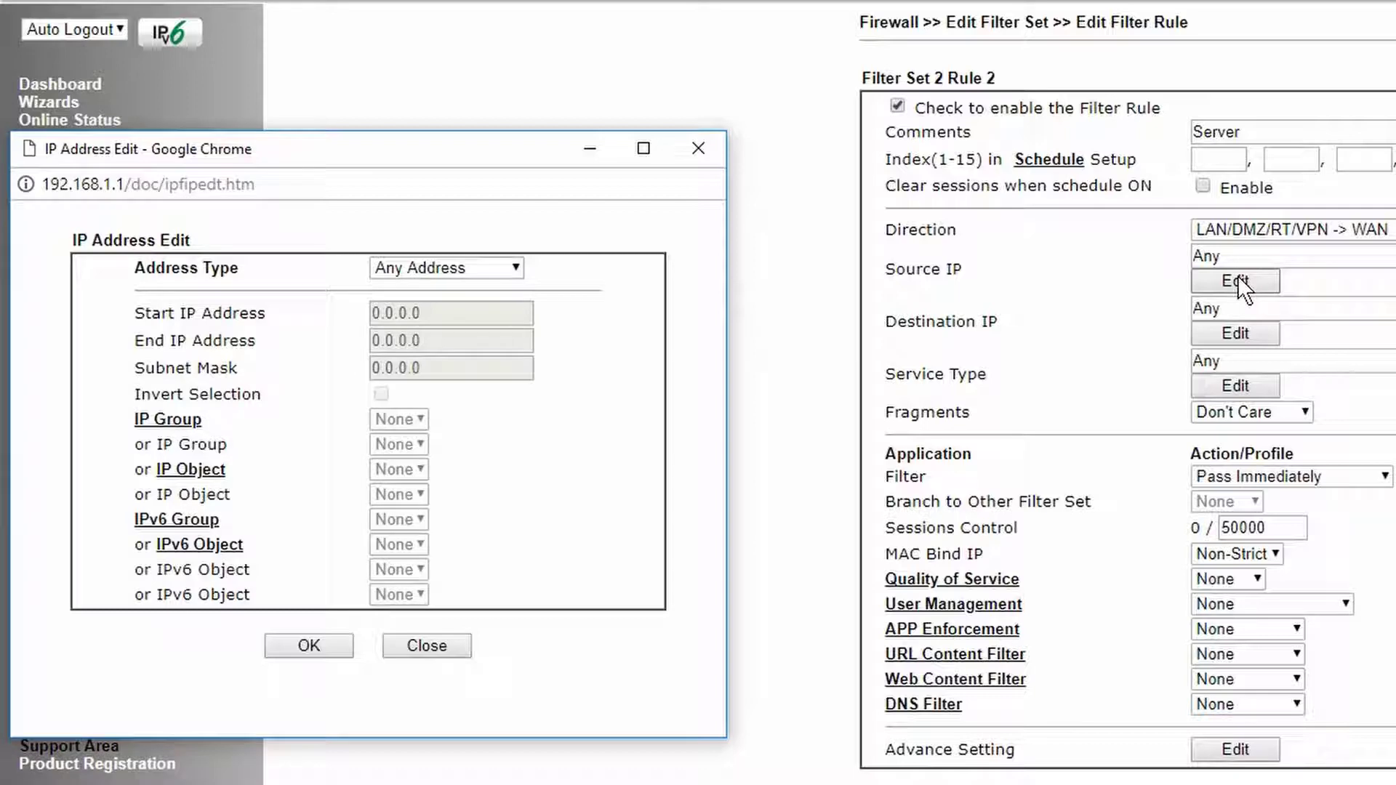
click(495, 269)
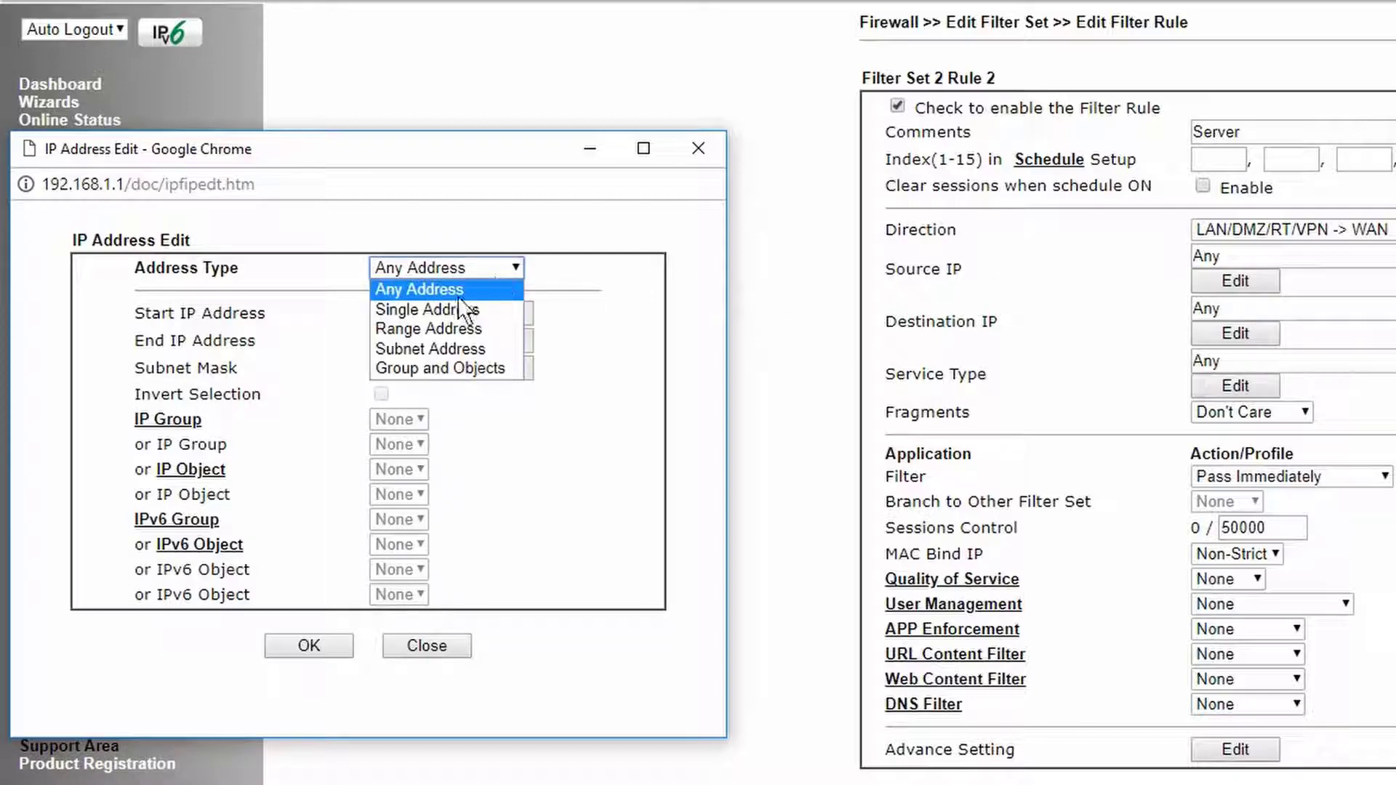
click(451, 312)
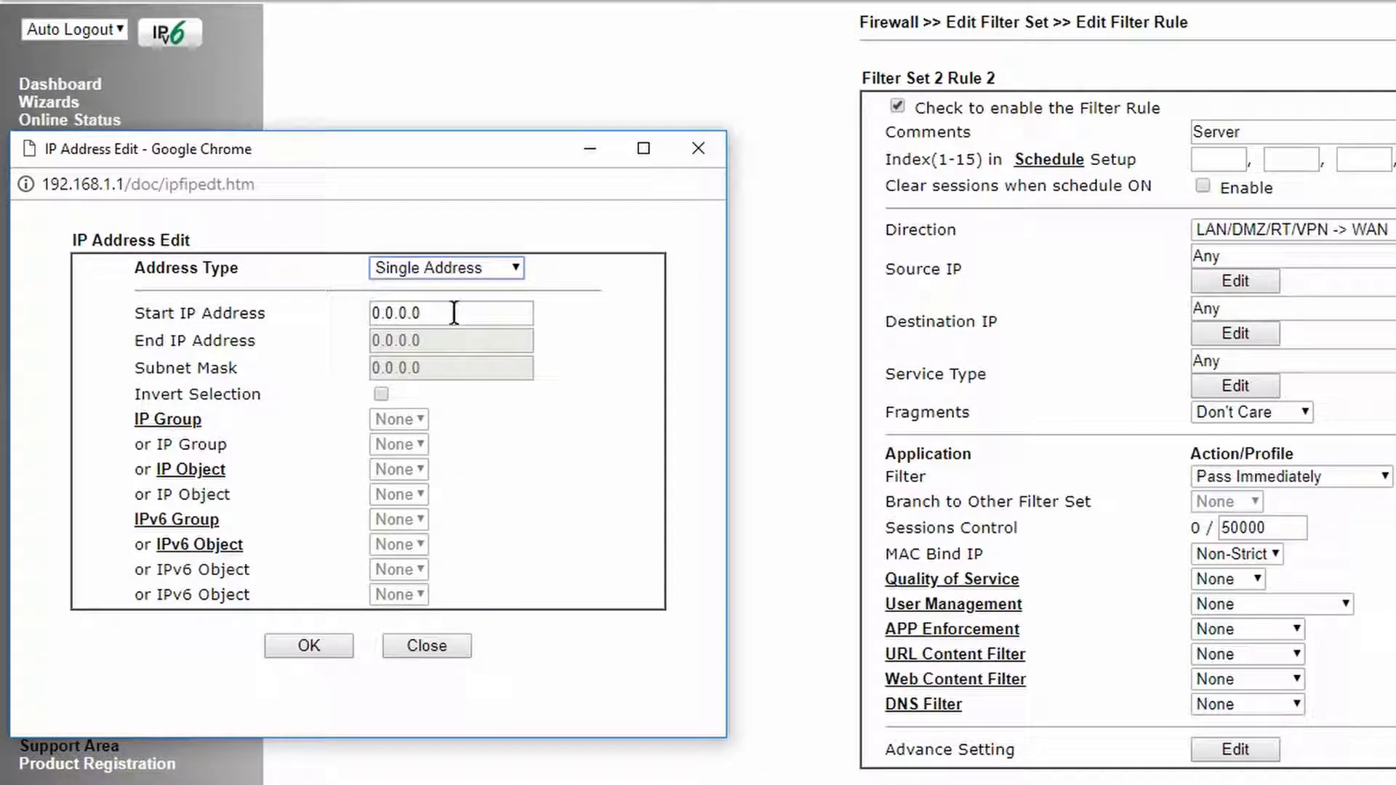
key(Tab)
key(BackSpace)
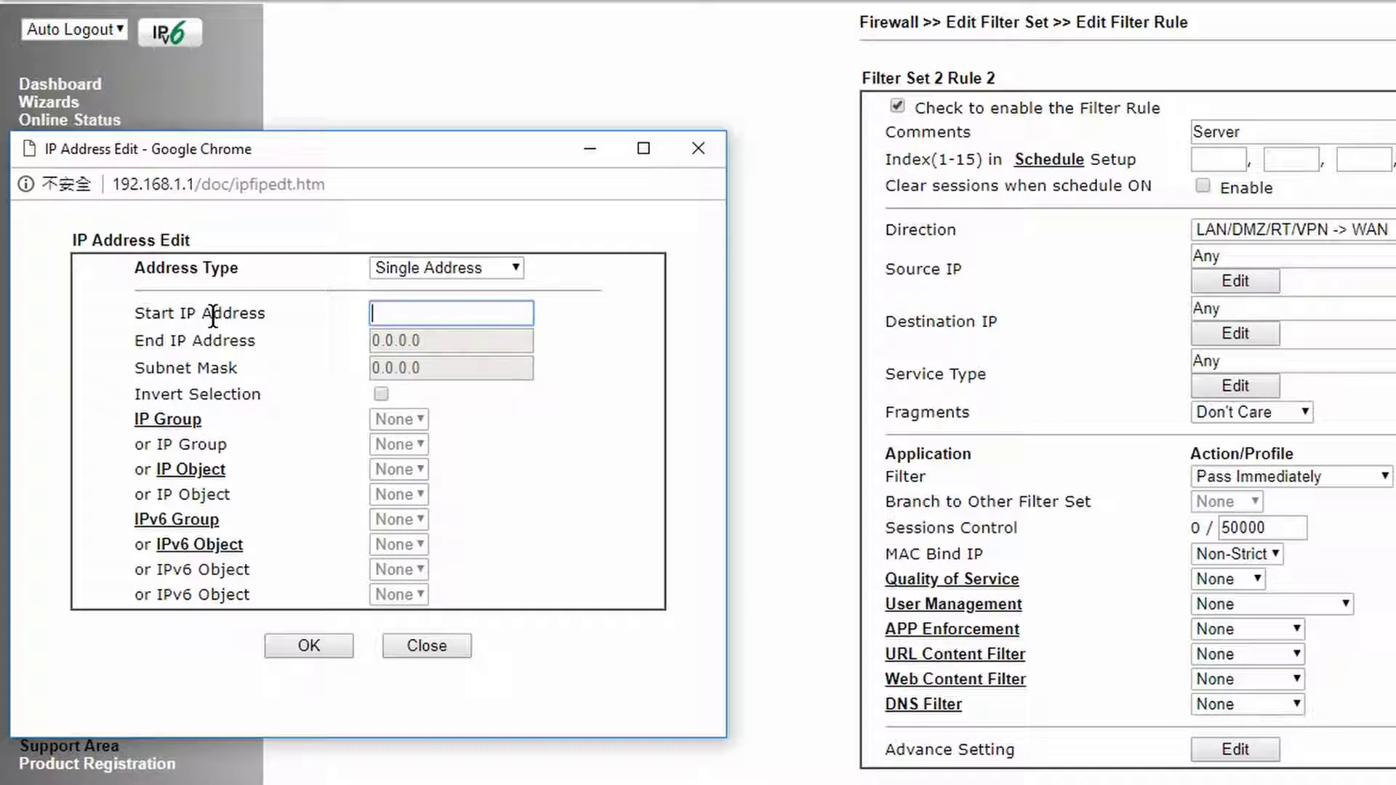
text(192.168.1.2)
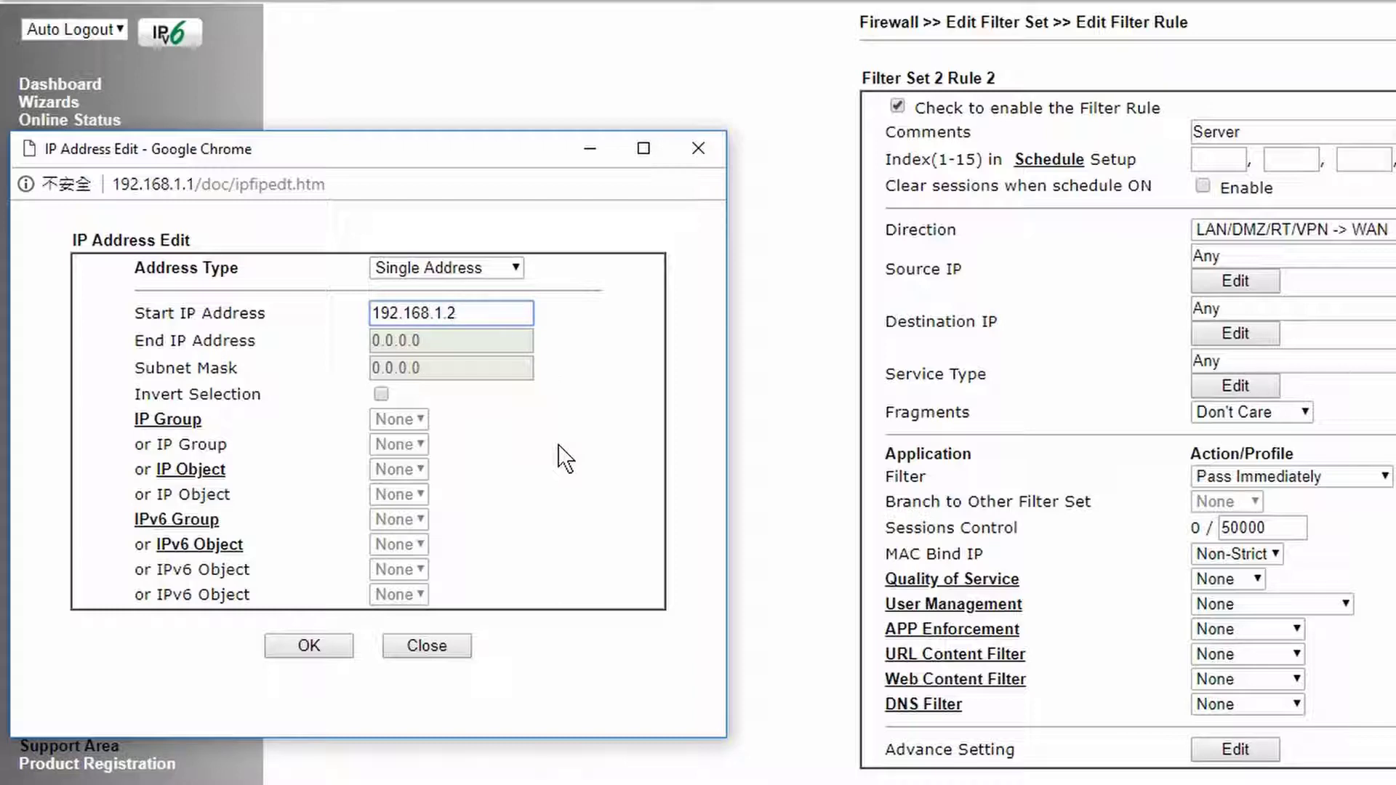
click(309, 644)
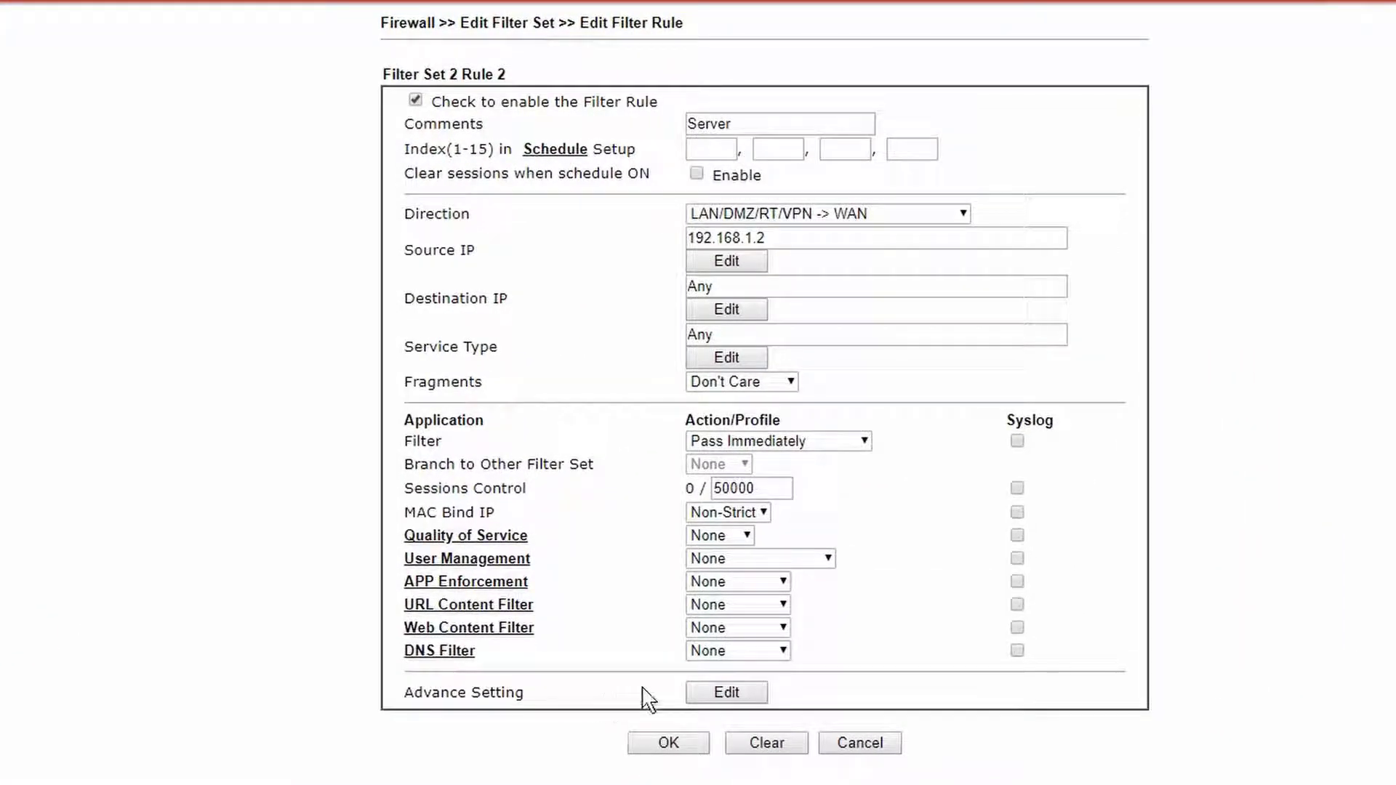
Step: Set the Server rule's filter action to Pass Immediately with Syslog enabled, and save the rule
click(821, 441)
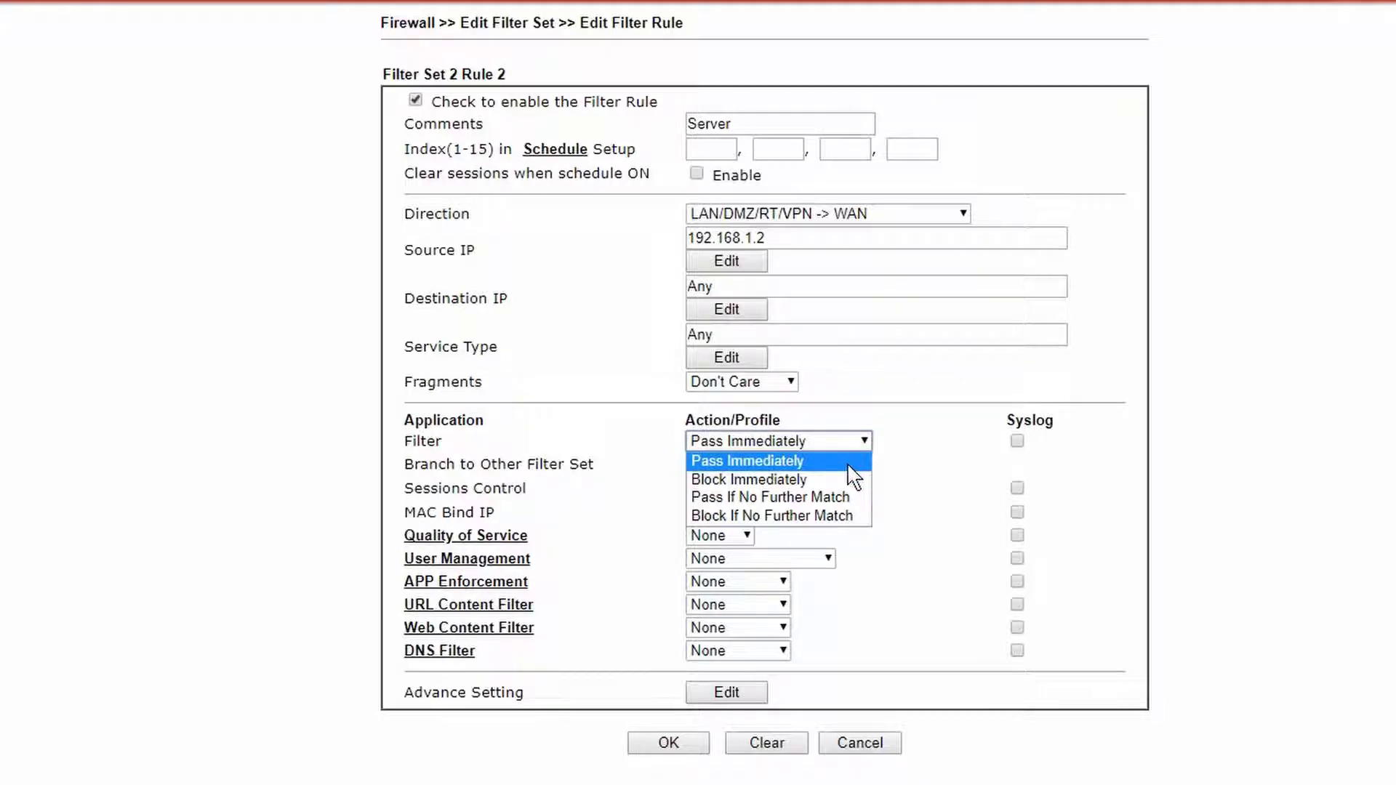
click(847, 465)
click(1017, 443)
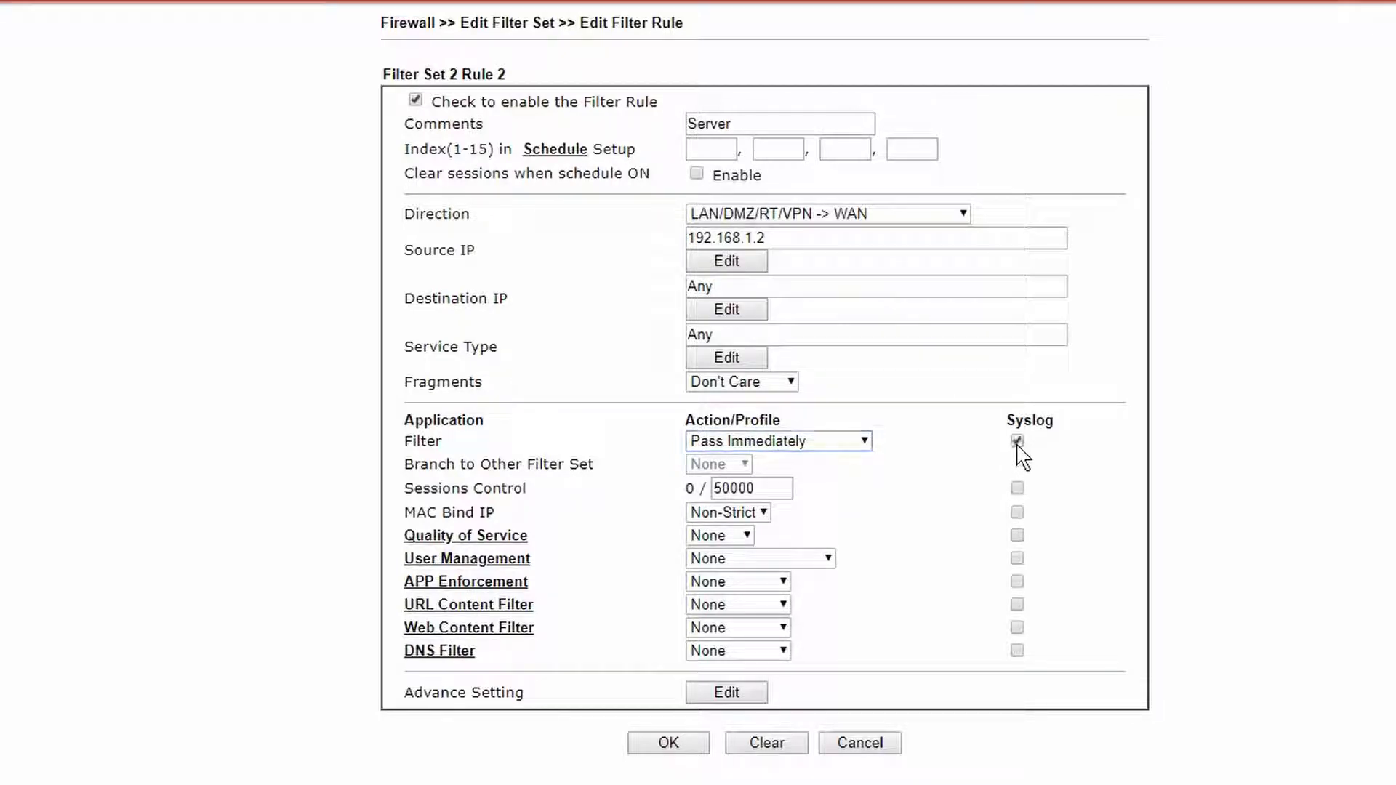
click(669, 743)
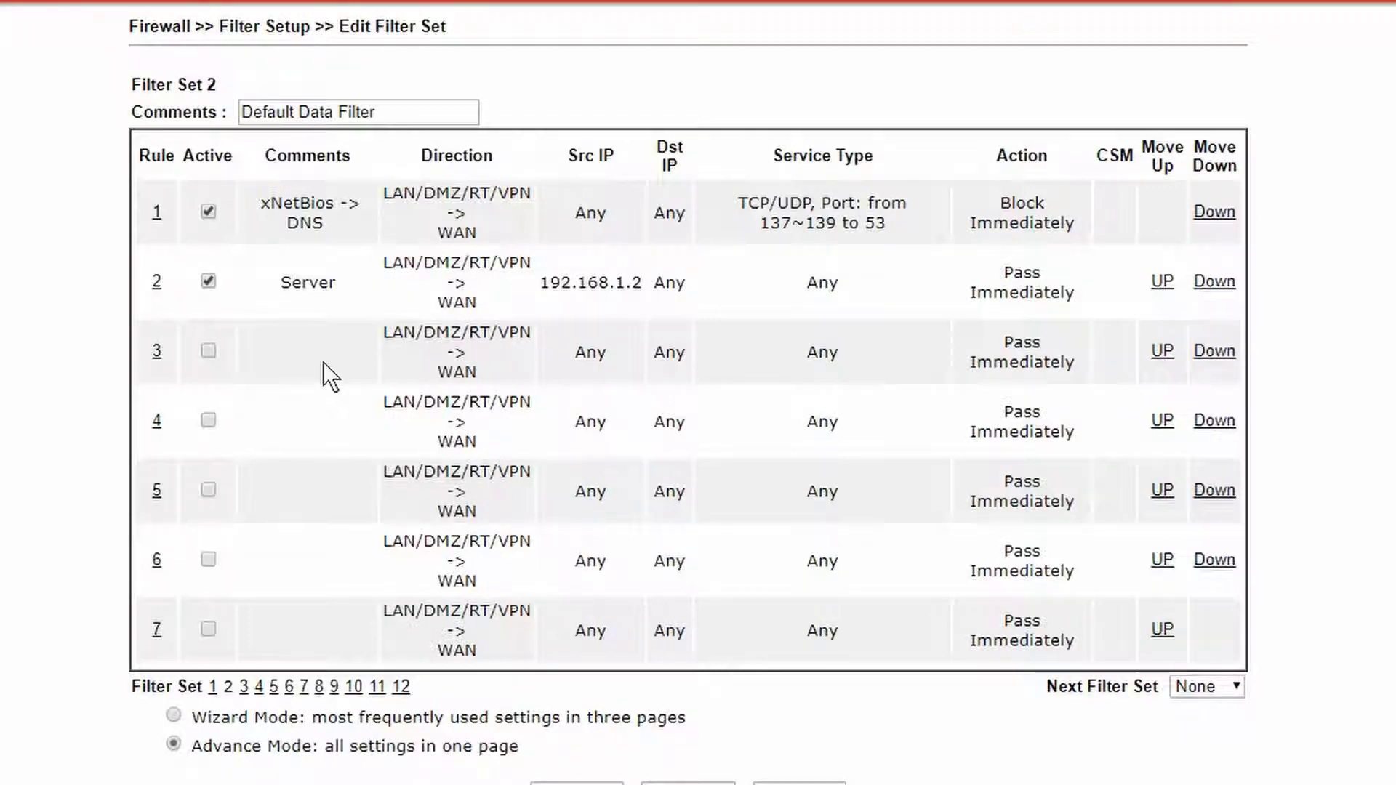
Step: Open rule 3 of filter set 2 and enter "Employee_block" as its comment
click(160, 352)
click(704, 138)
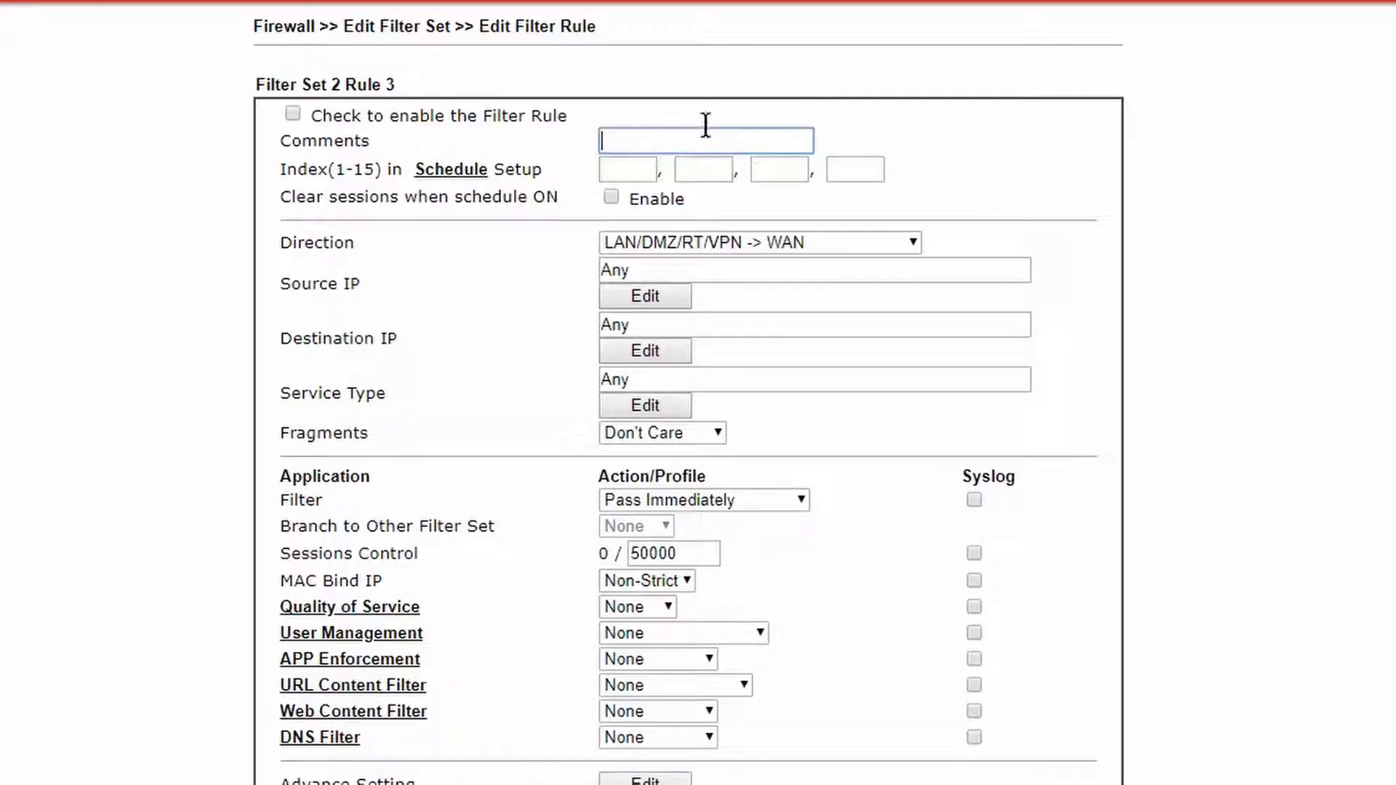
text(Employee_block)
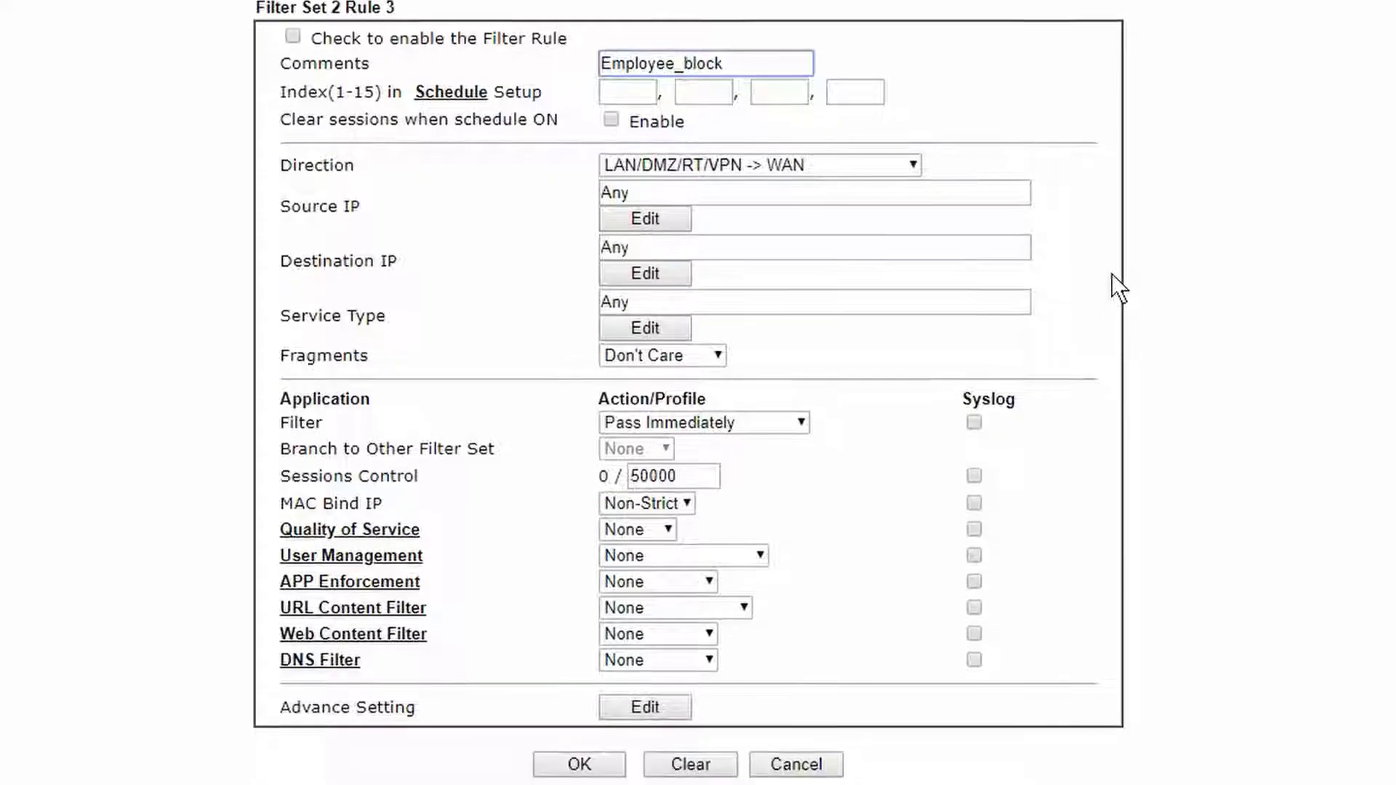
Step: Assign URL Content Filter 1-Block_facebook and DNS Filter 1-facebook to the Employee_block rule, enable Syslog for the DNS filter, and save the inactive rule
click(717, 589)
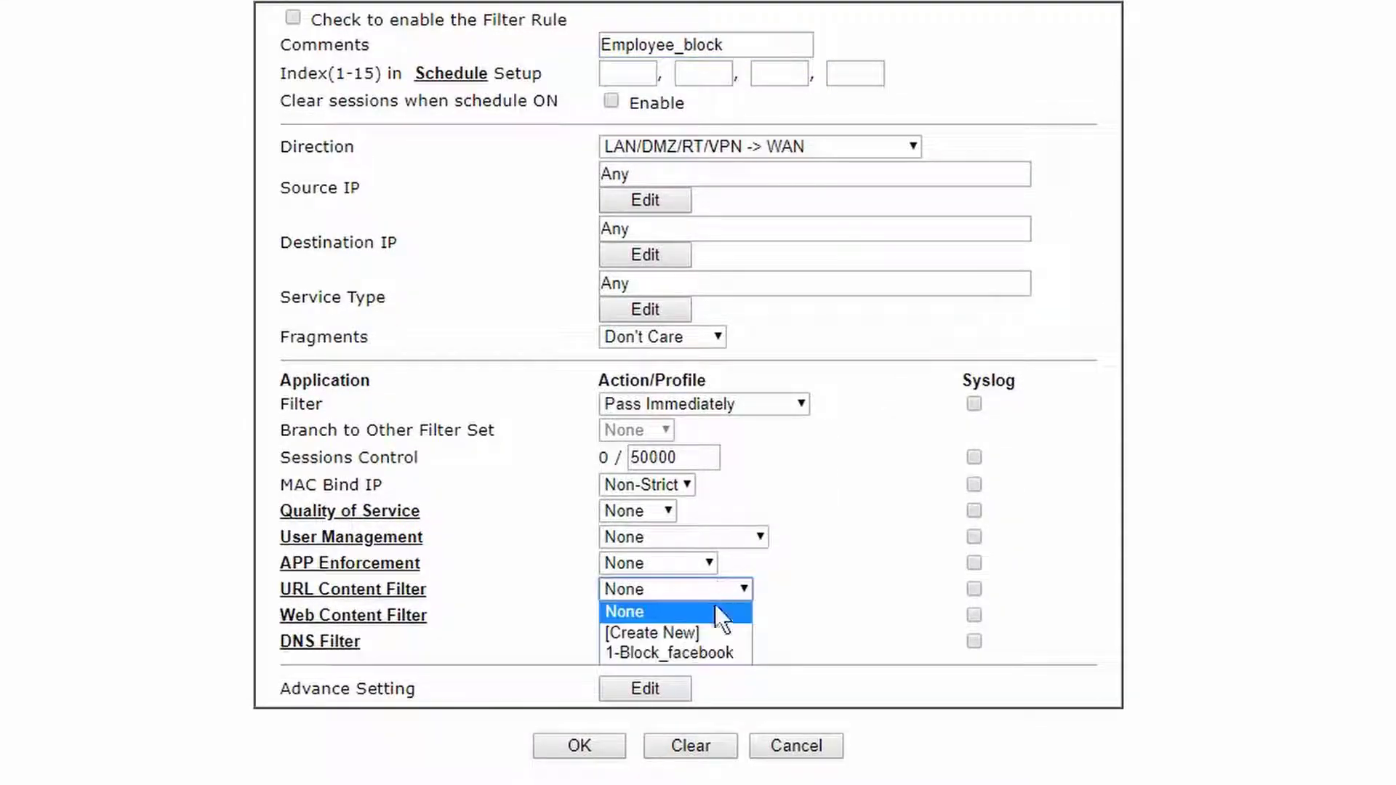
click(708, 650)
click(677, 646)
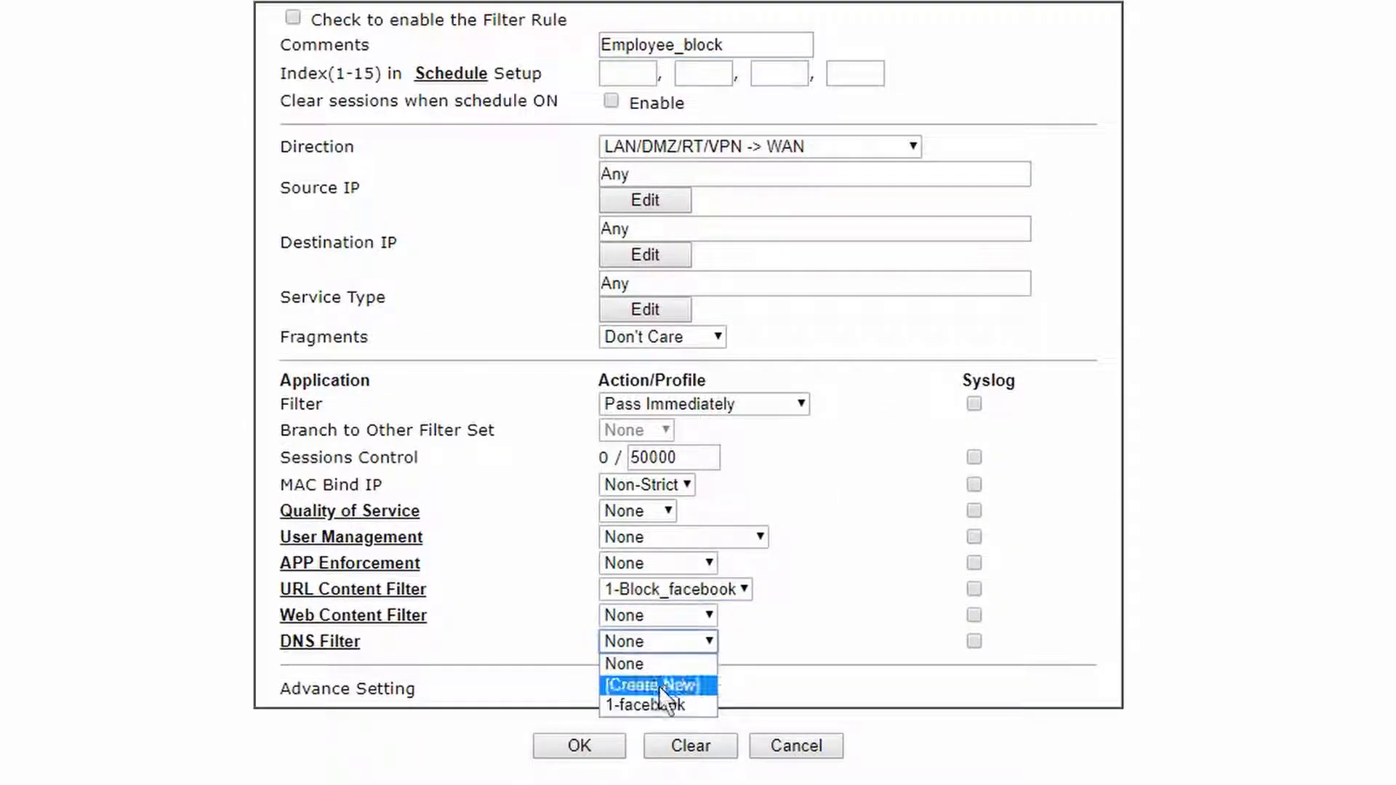
click(658, 704)
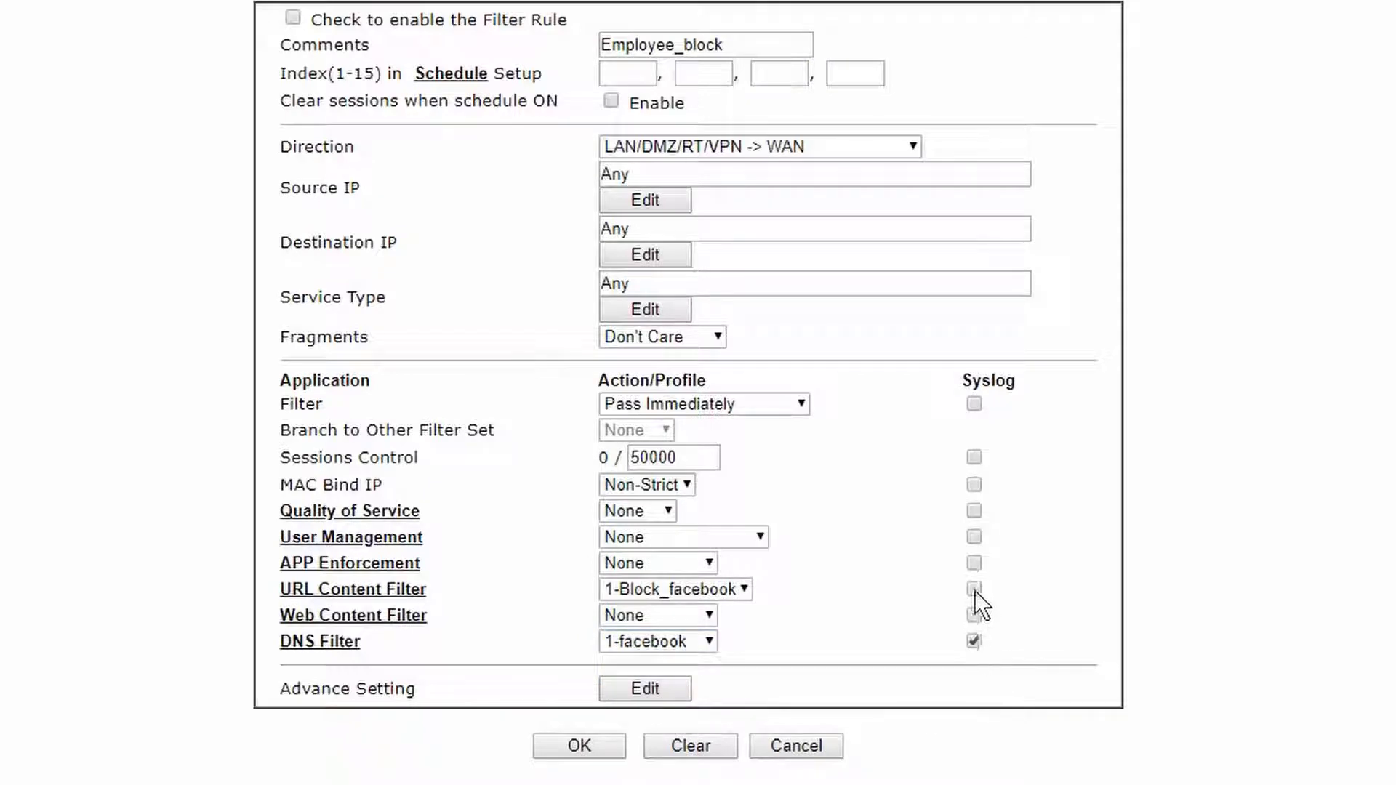
click(623, 746)
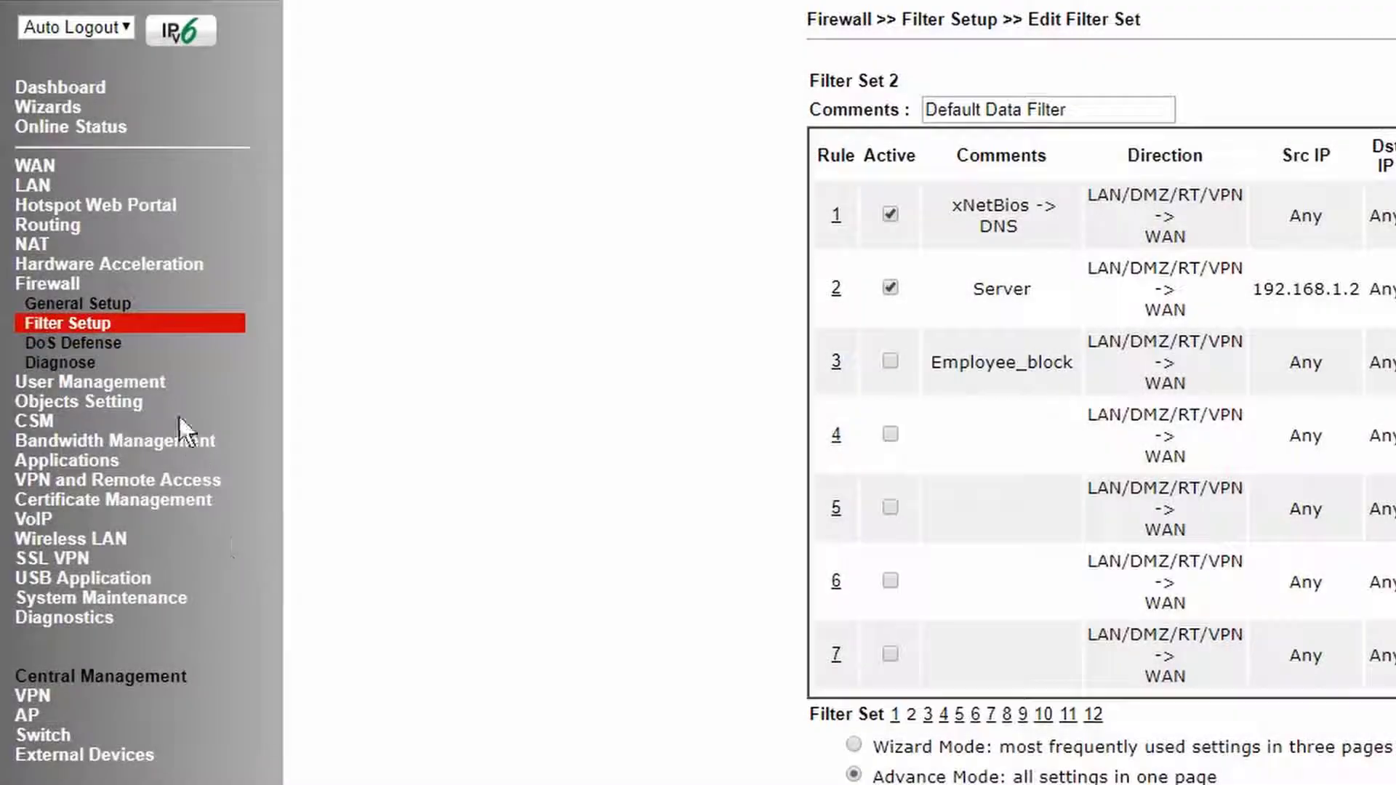
Step: Switch the User Management mode to User-Based in its general setup and save the setting
click(149, 381)
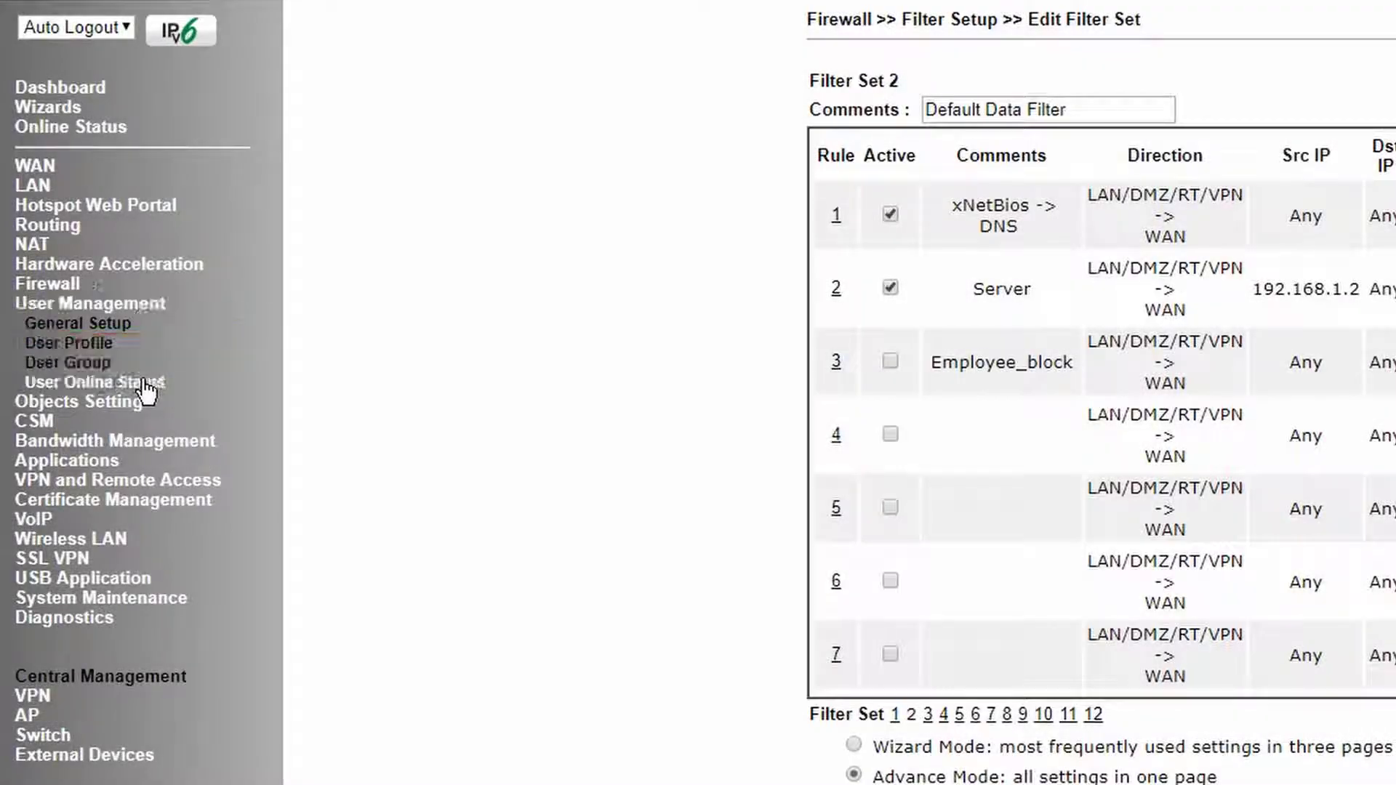
click(116, 325)
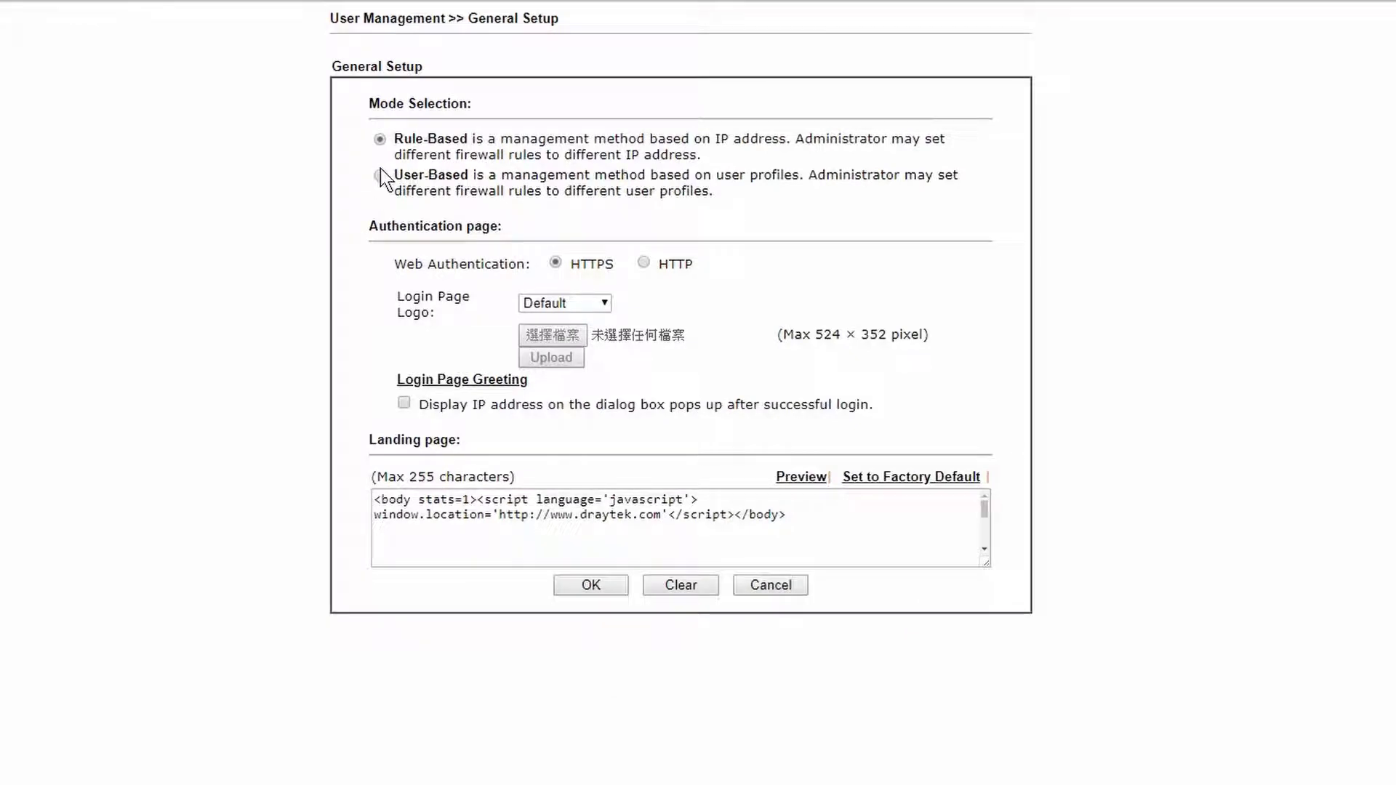
click(380, 175)
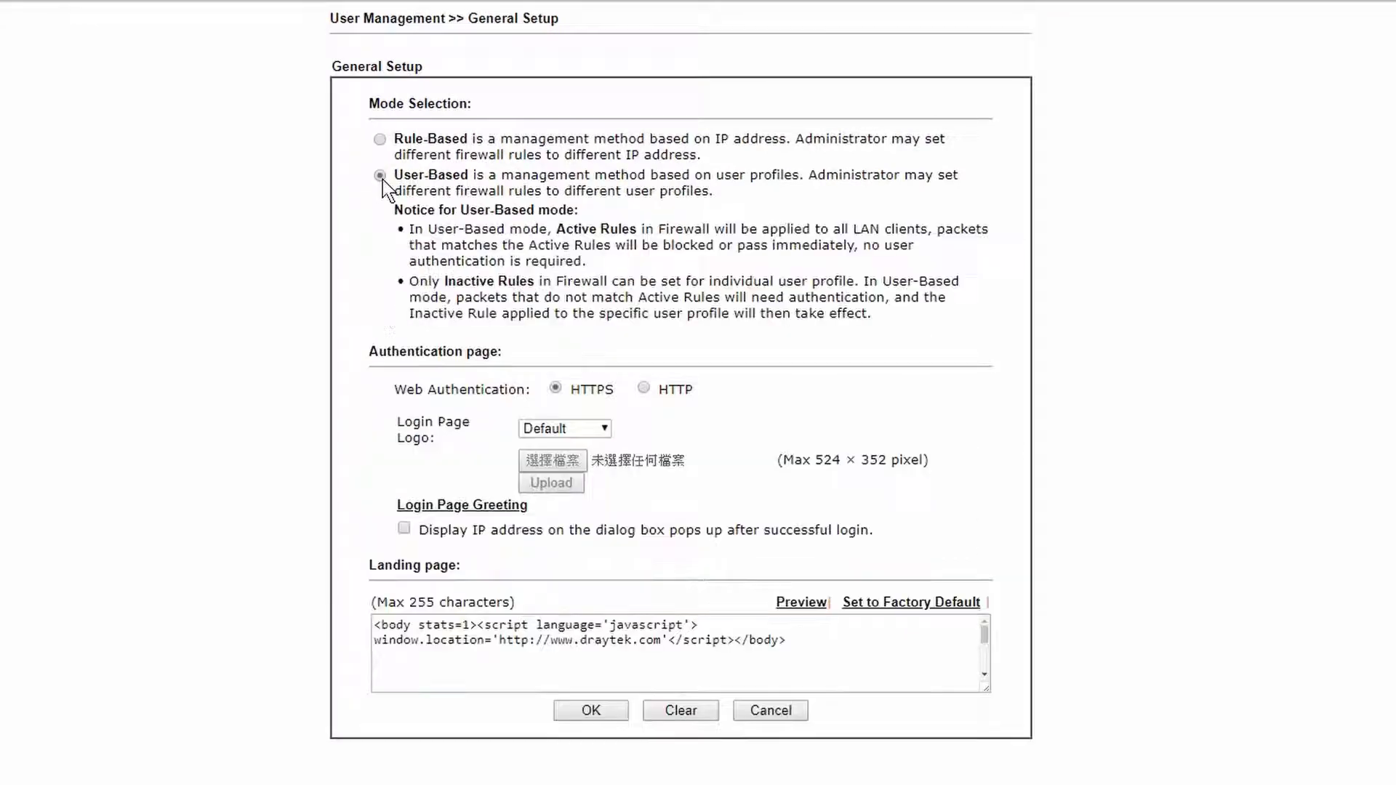
click(572, 715)
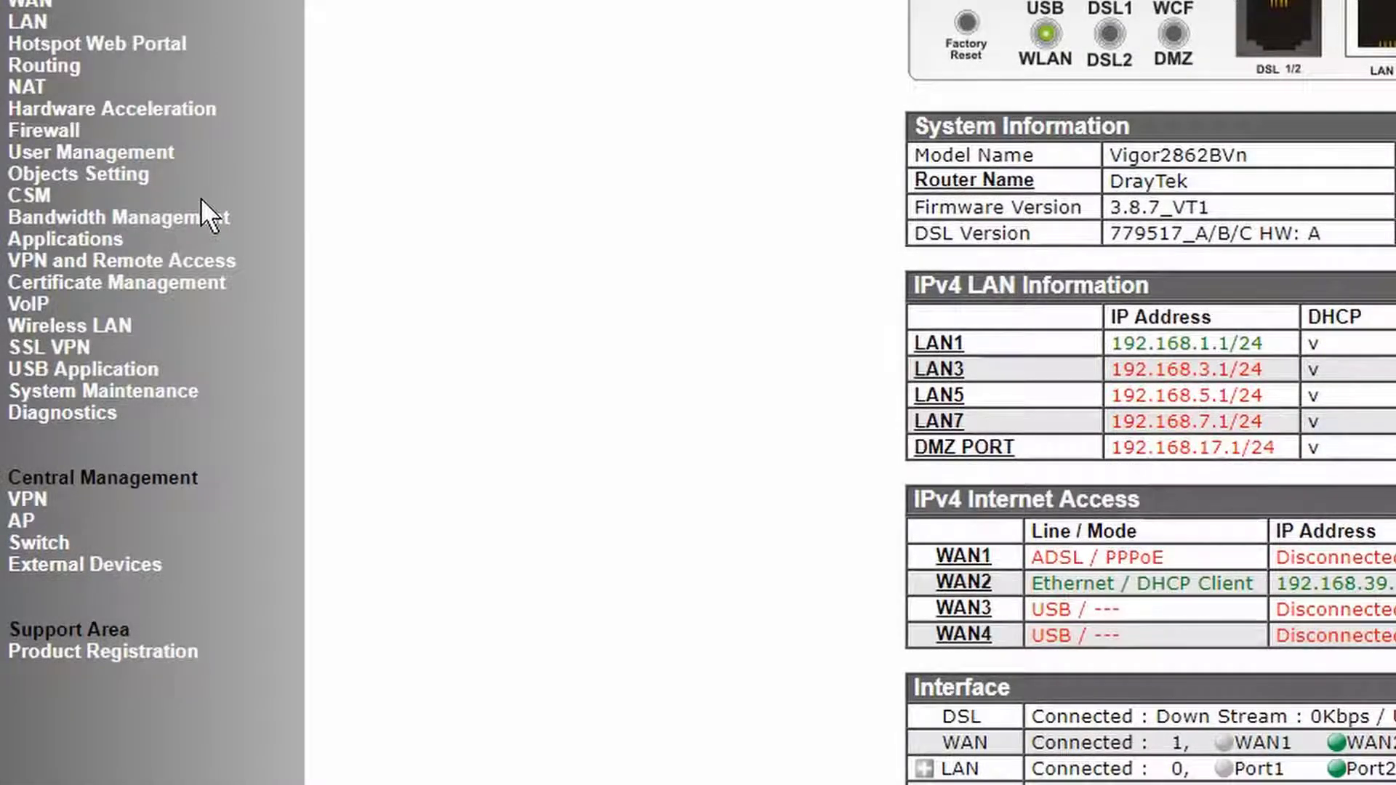
Step: Open user profile 3 under User Management, enable the account, and set its username to "Employee"
click(139, 155)
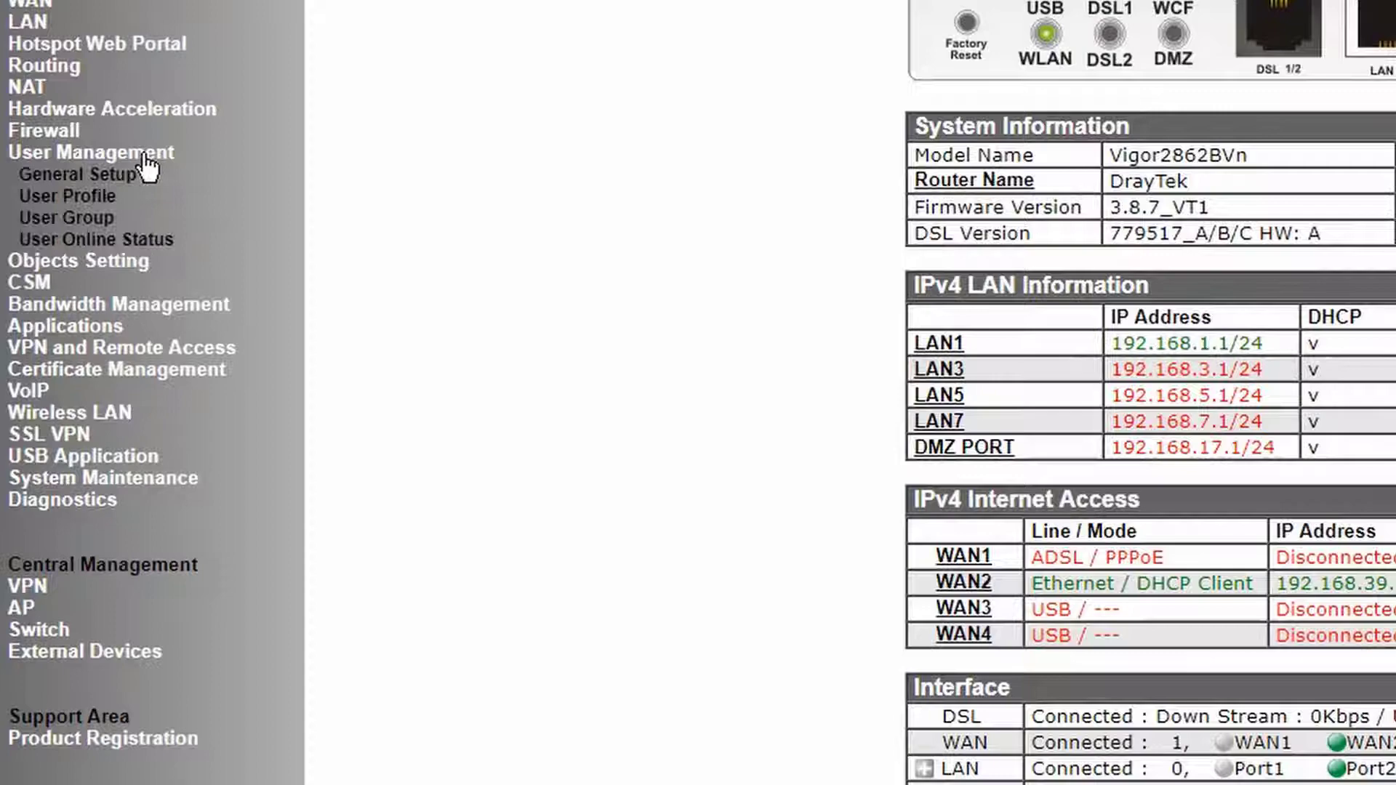
click(109, 195)
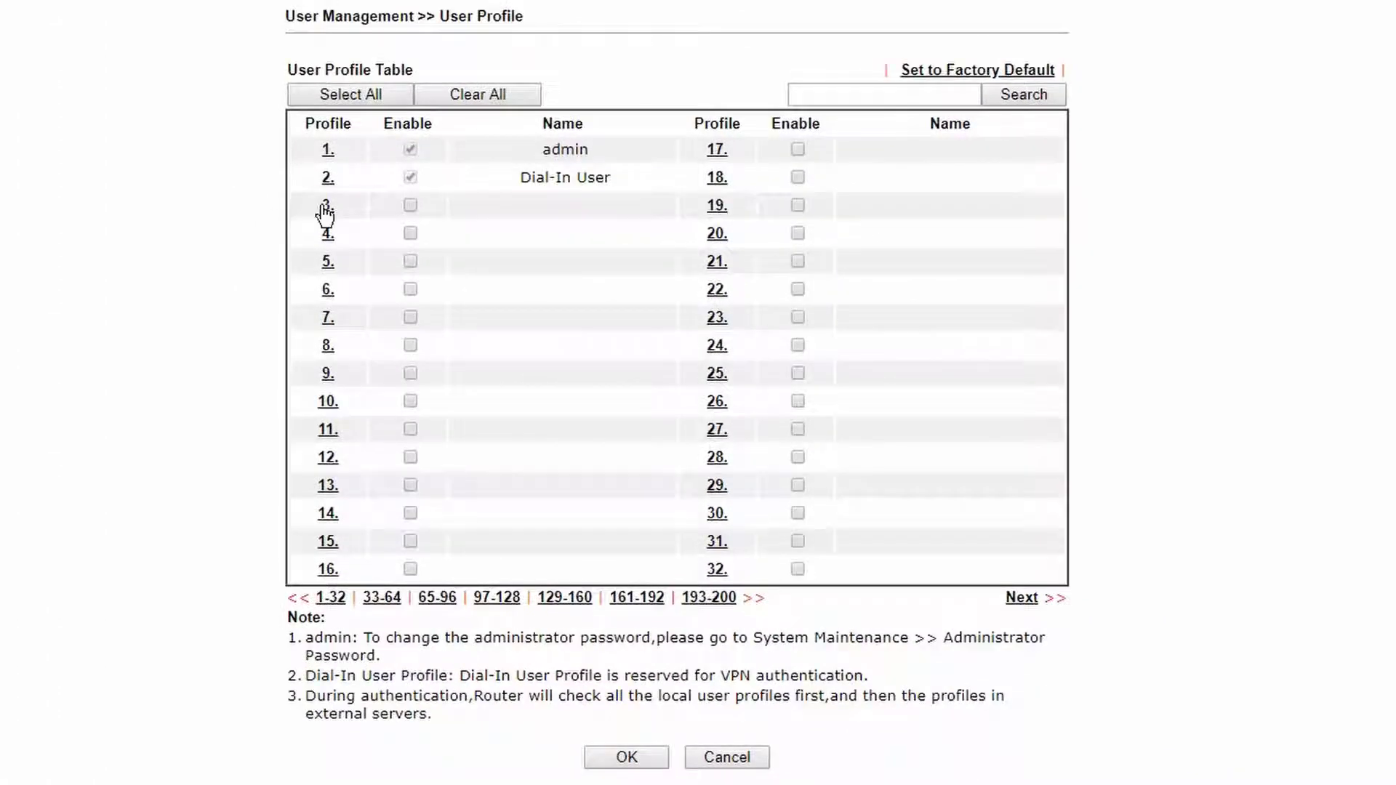
click(327, 206)
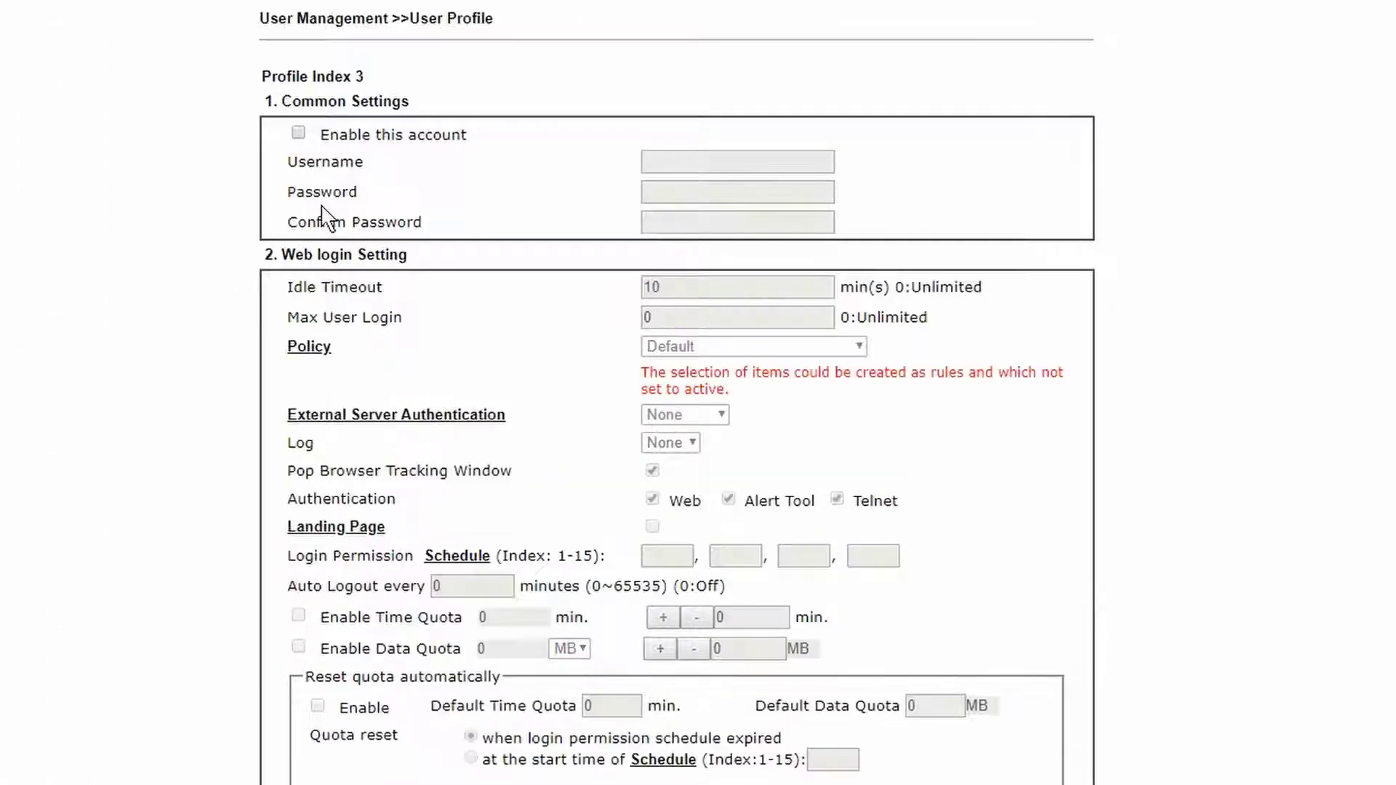
click(298, 133)
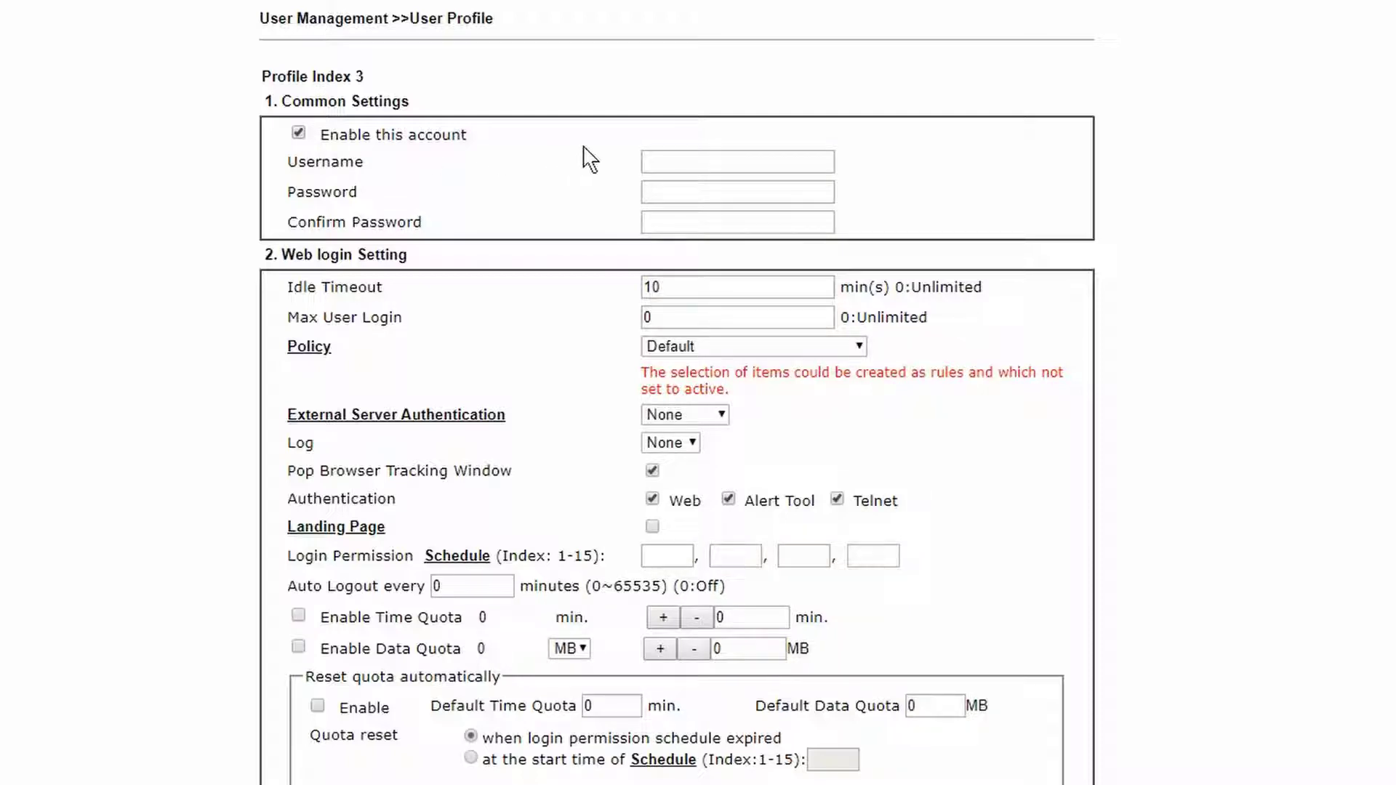
click(647, 161)
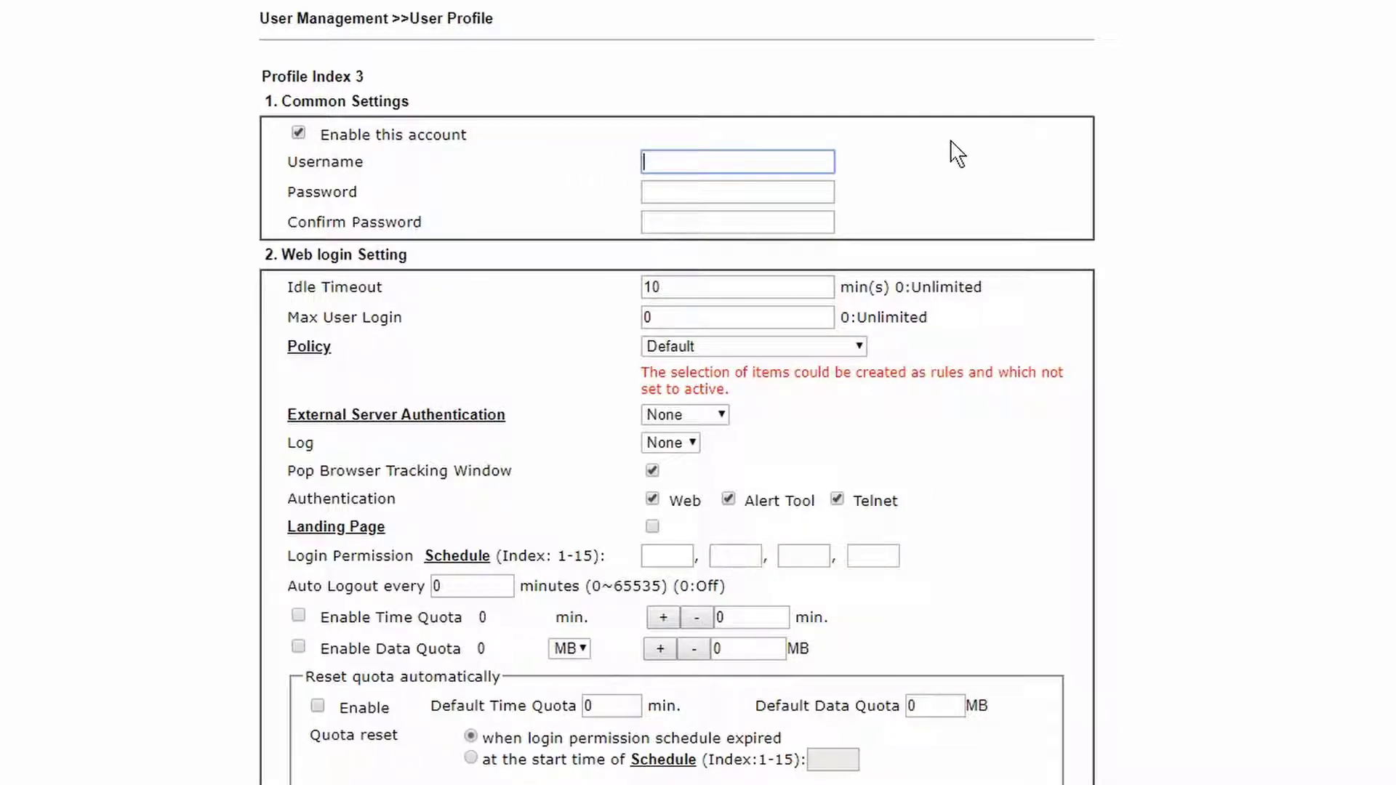
text(Employee)
Step: Enter the account password for the Employee profile and repeat it in the confirmation field
click(766, 201)
text(••••••)
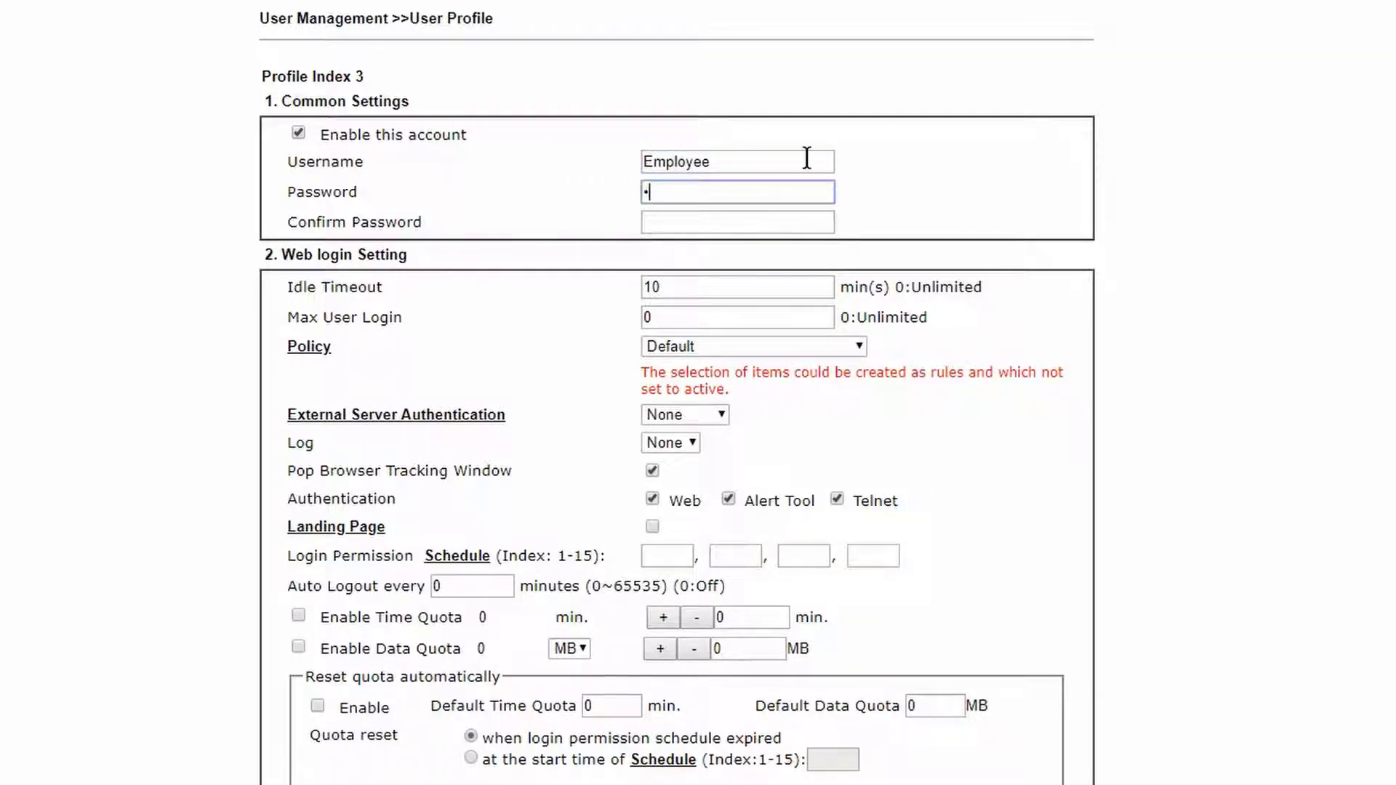
text(••)
click(793, 223)
text(•)
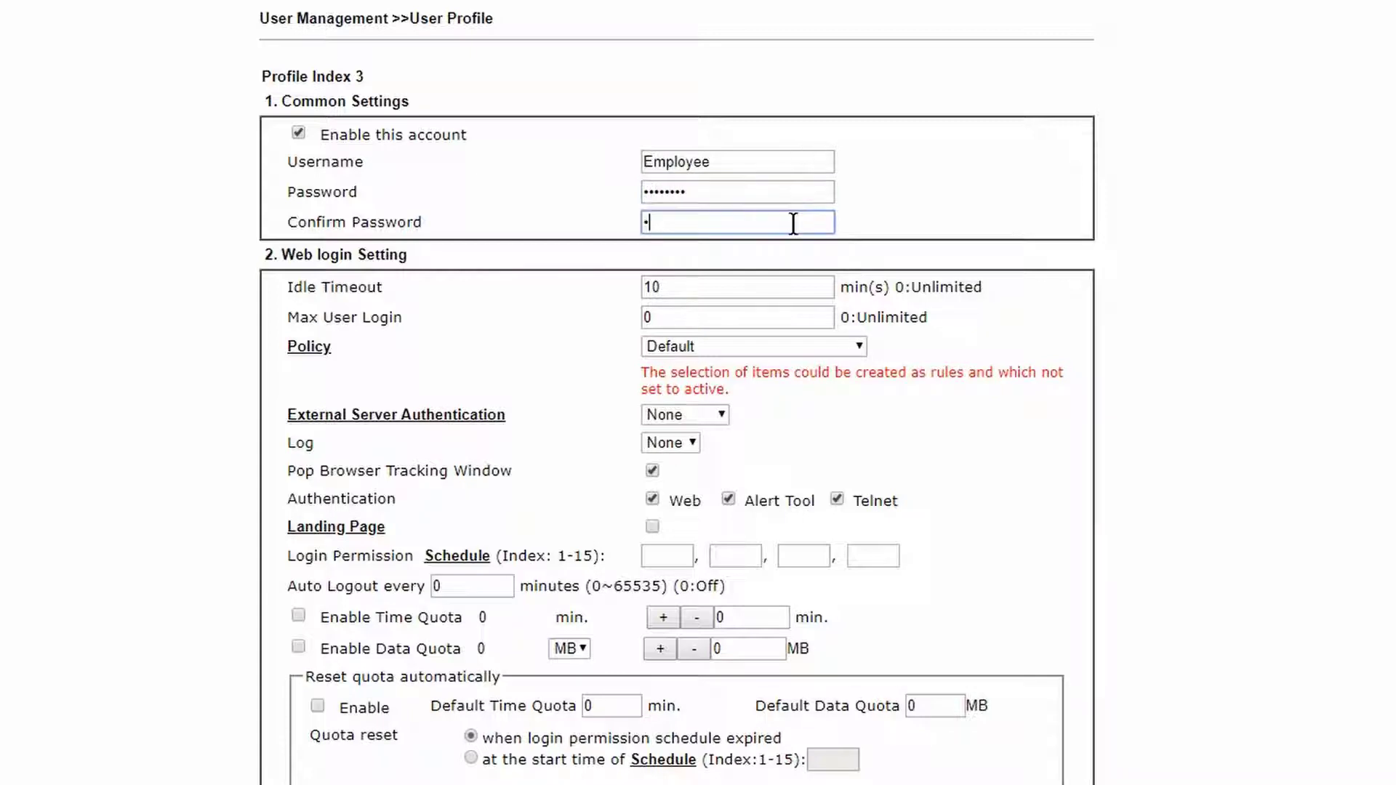
text(•••)
Step: Set the Employee profile's policy to Set 2 Rule 3 - Employee_block and save the profile
click(844, 347)
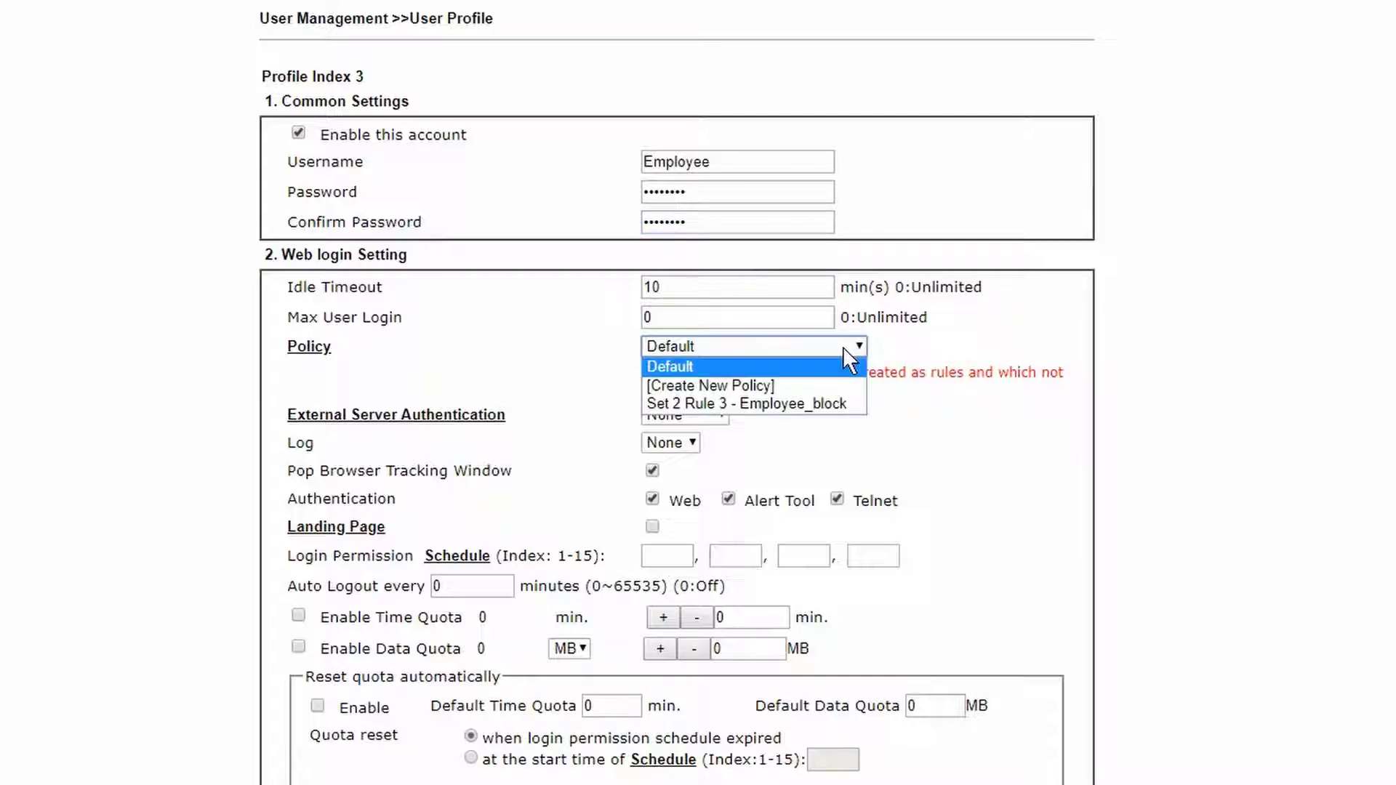
click(856, 407)
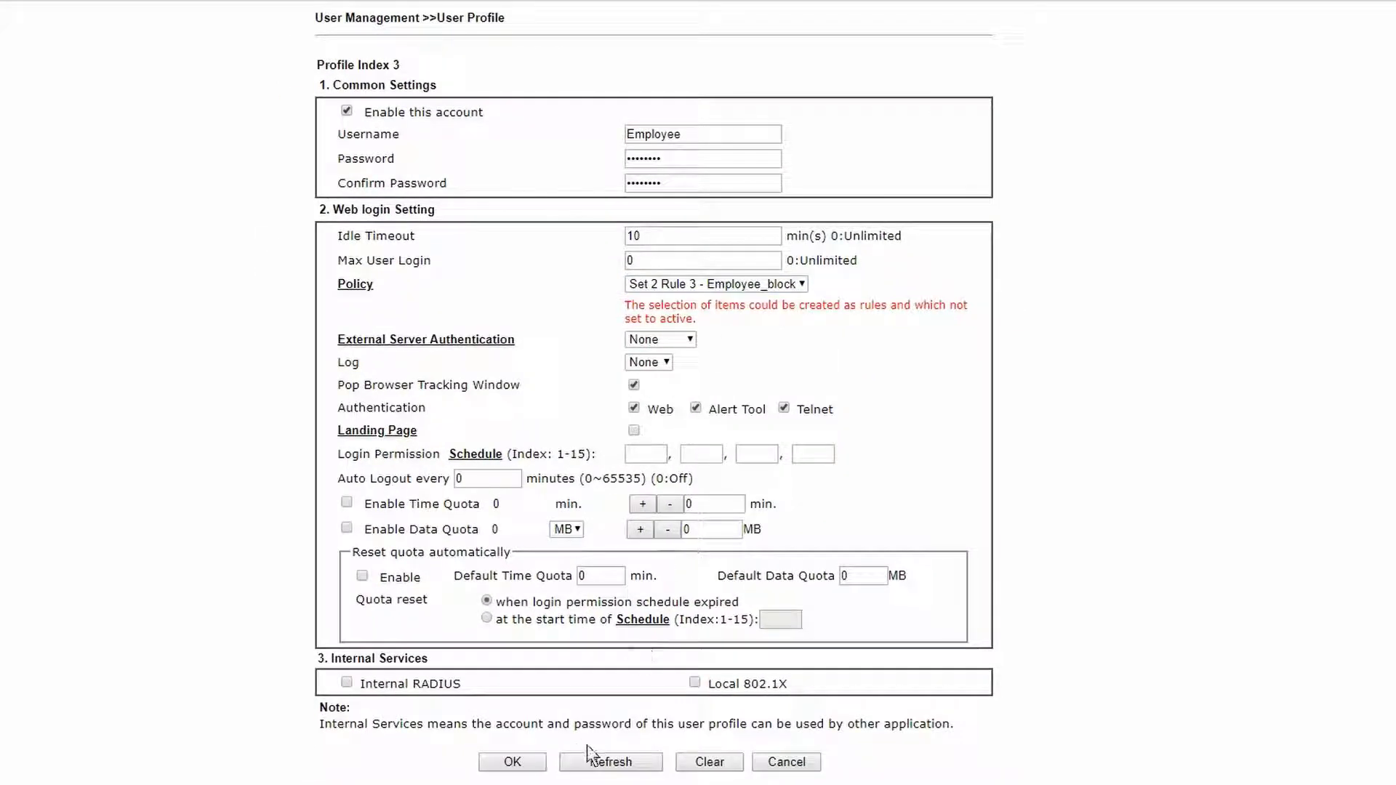
click(529, 761)
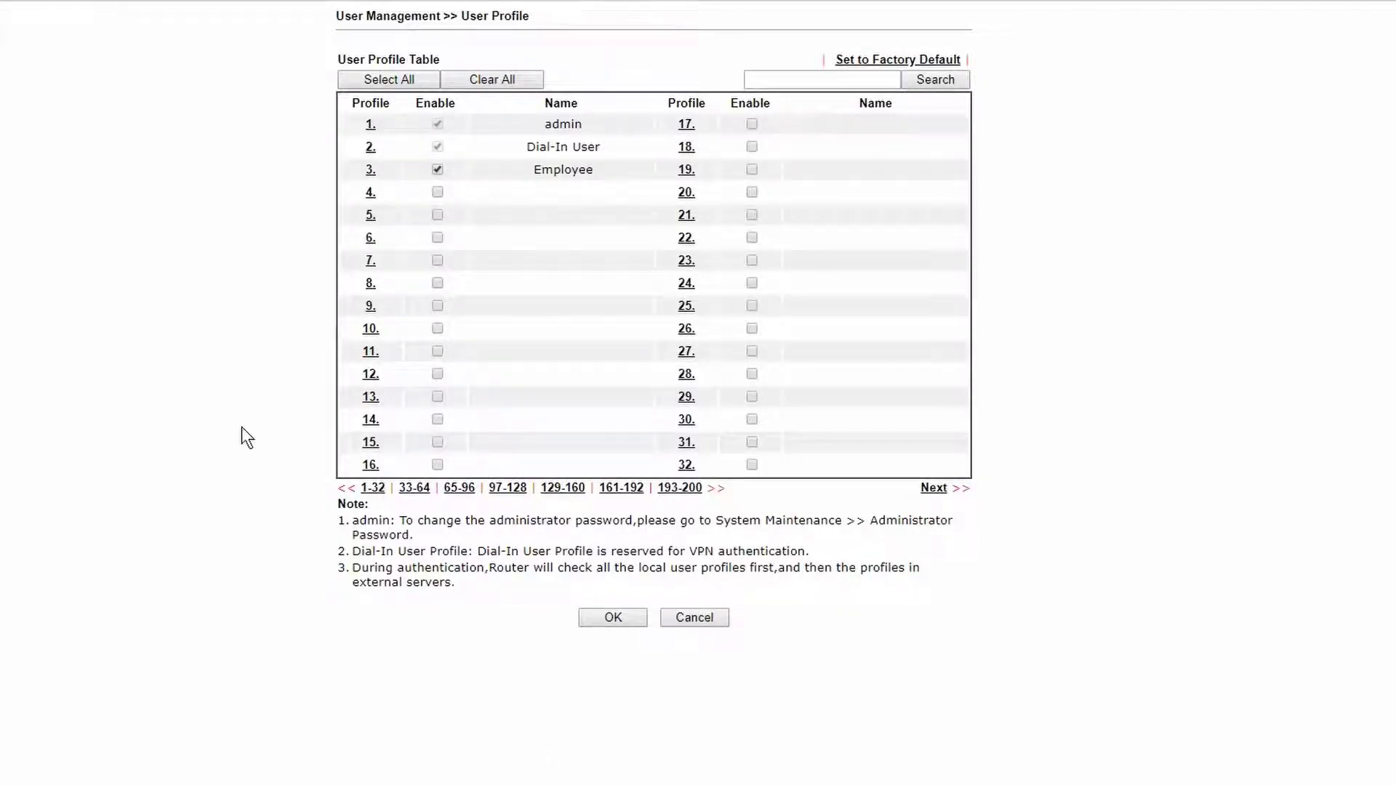
Step: Open user profile 4 in the User Profile table, enable the account, and set its username to "HR"
click(371, 193)
click(346, 112)
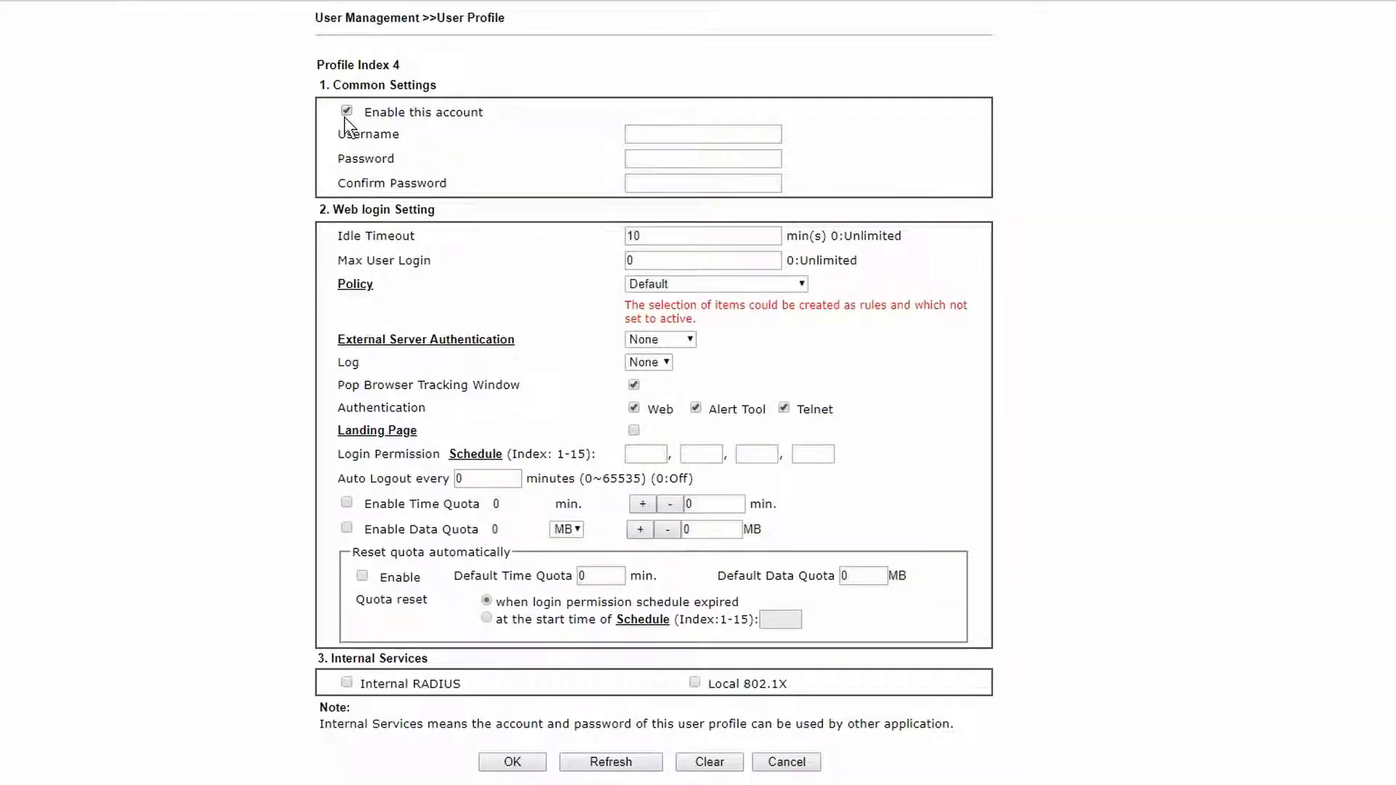
click(639, 134)
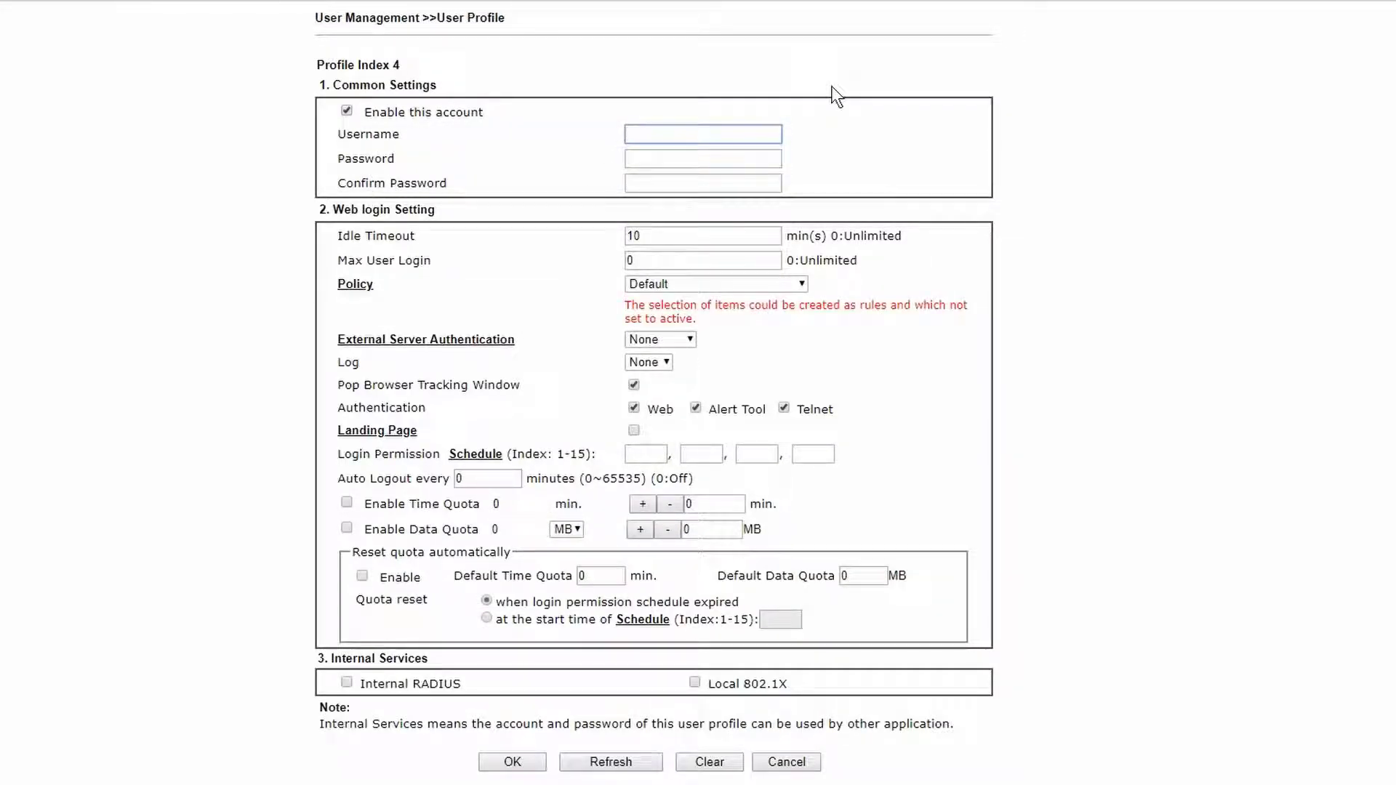
text(HR)
Step: Enter the account password for the HR profile and repeat it in the confirmation field
click(776, 157)
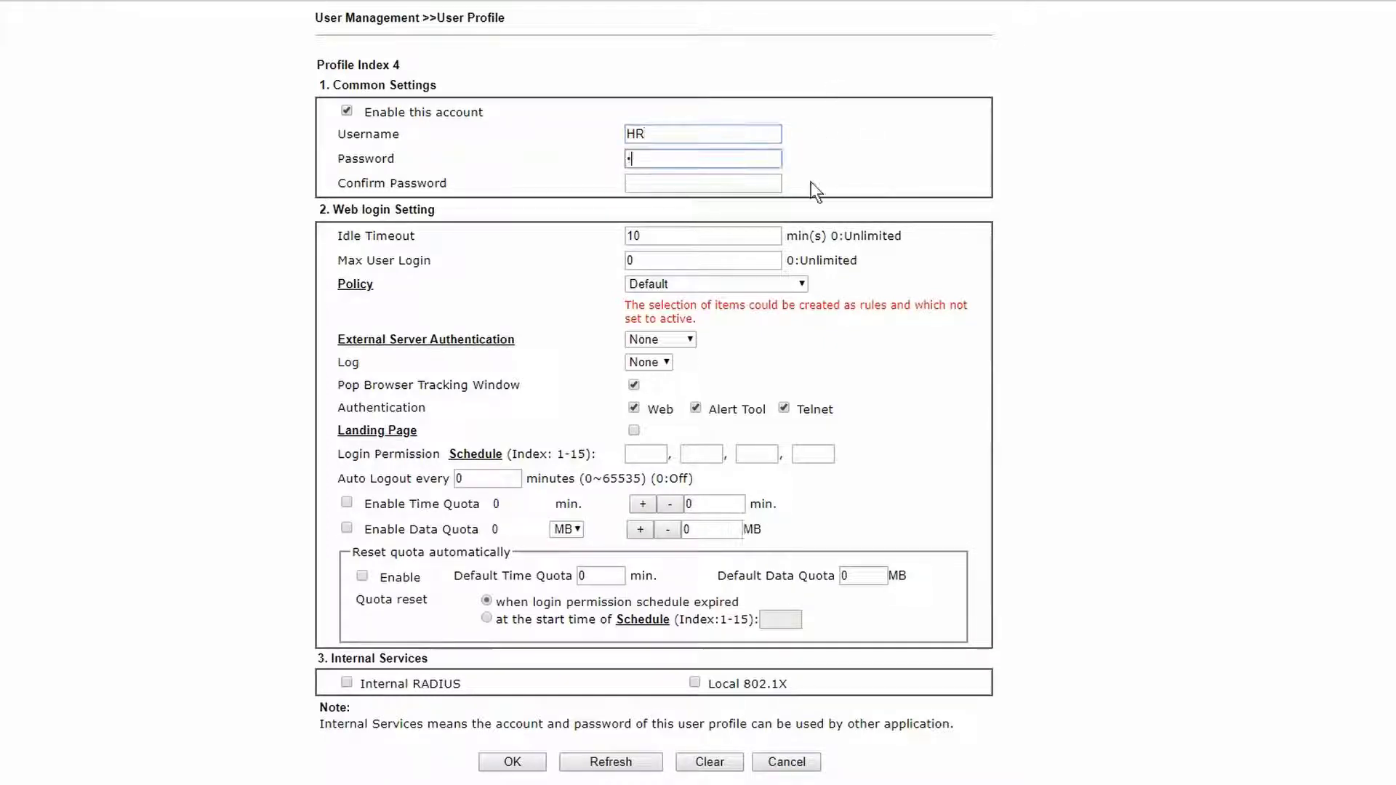
text(•••••)
click(735, 186)
text(•)
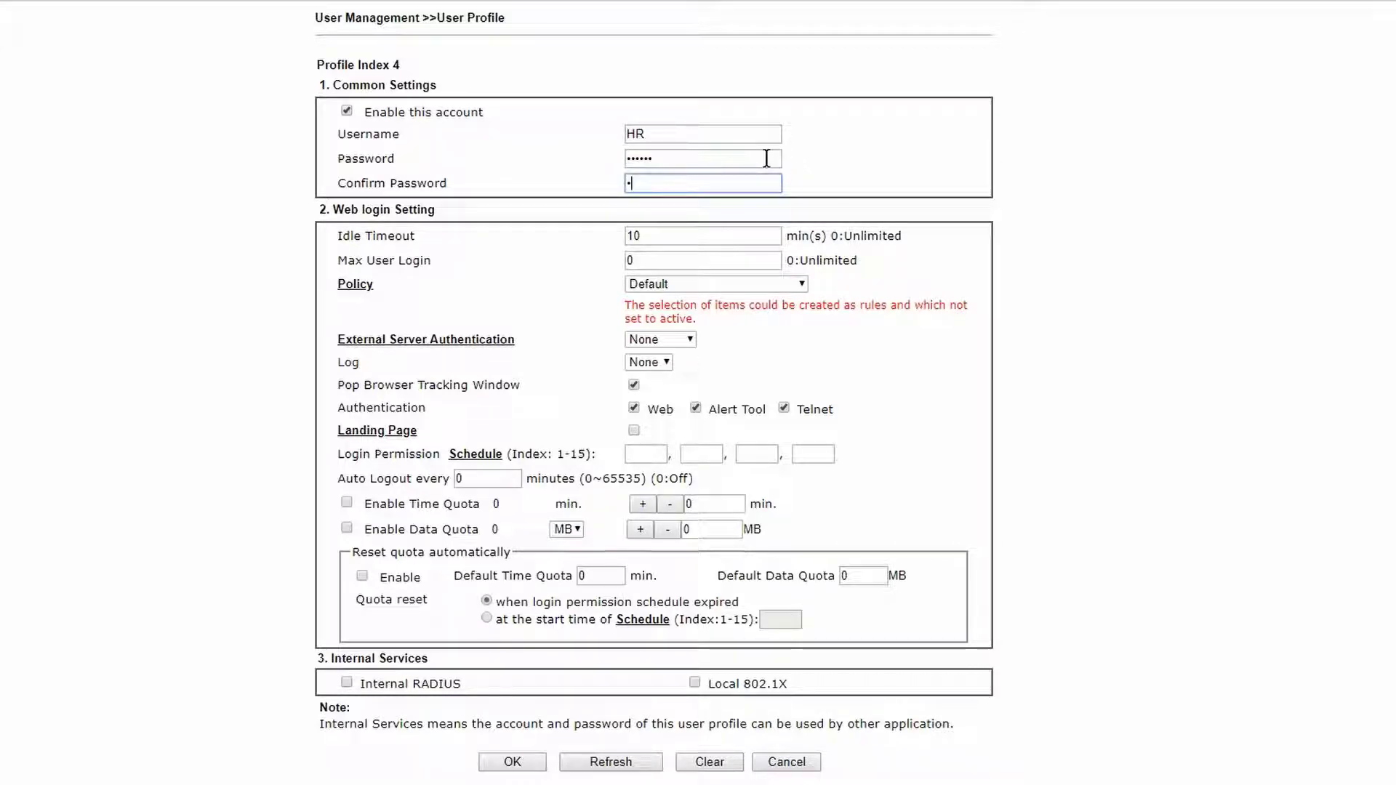
text(•••••)
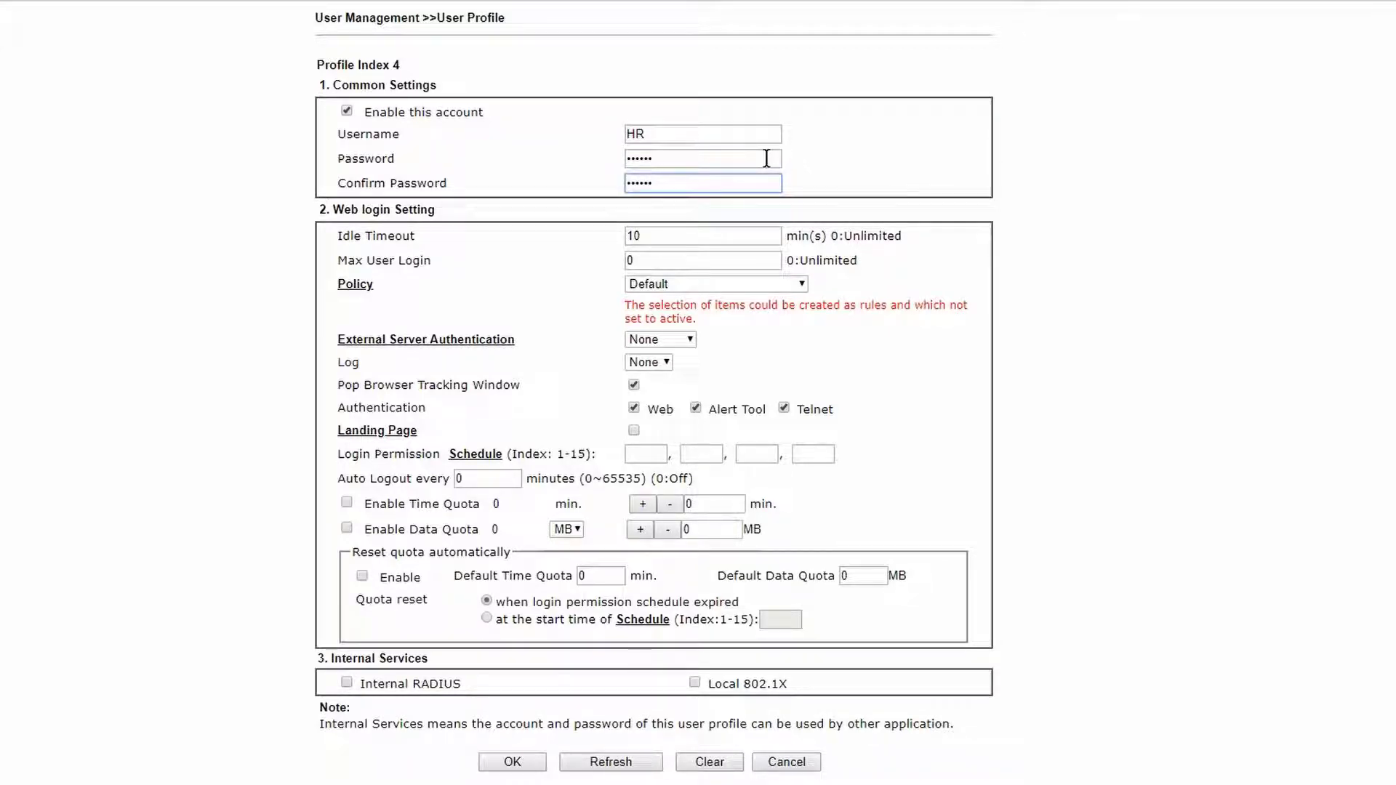
Step: Keep the HR profile's policy at Default and save the profile
click(800, 287)
click(793, 300)
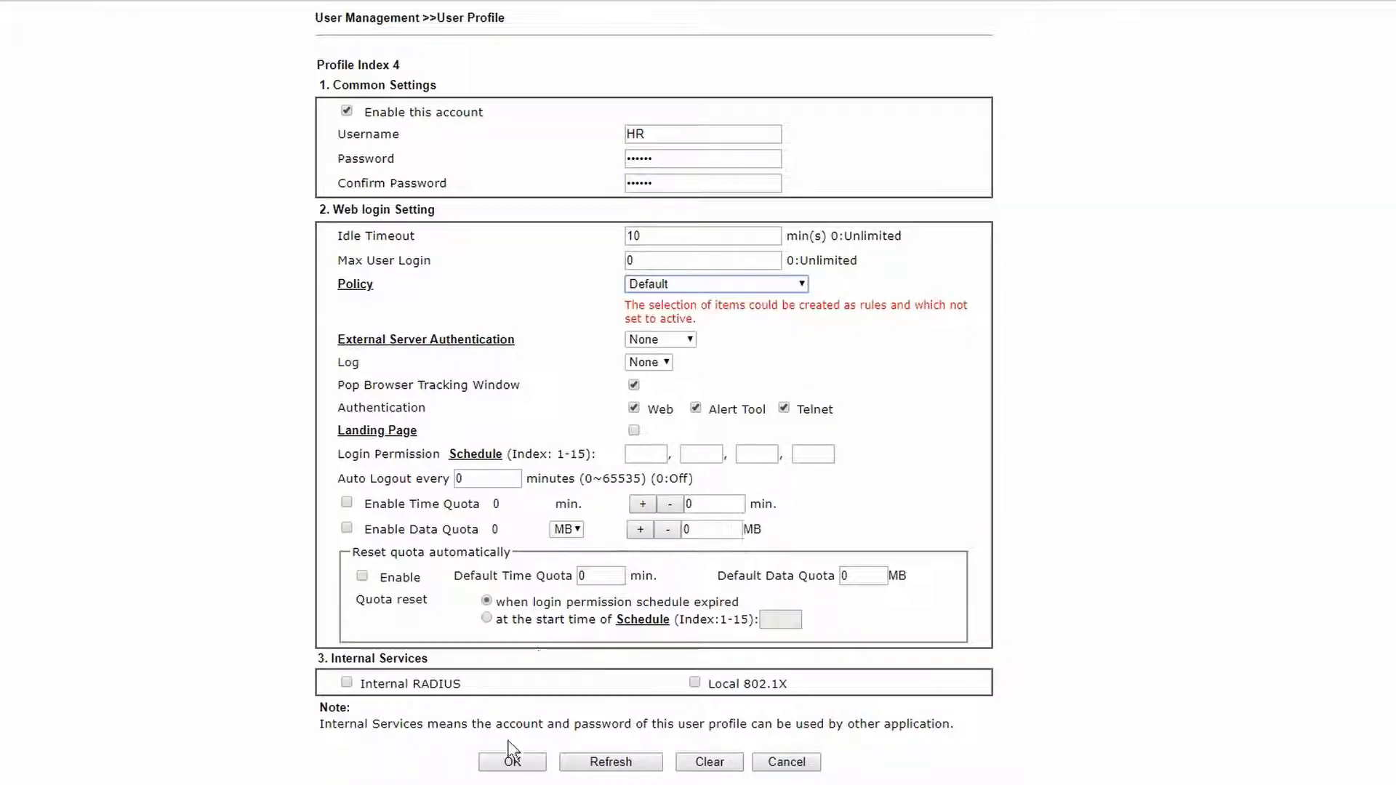
click(513, 760)
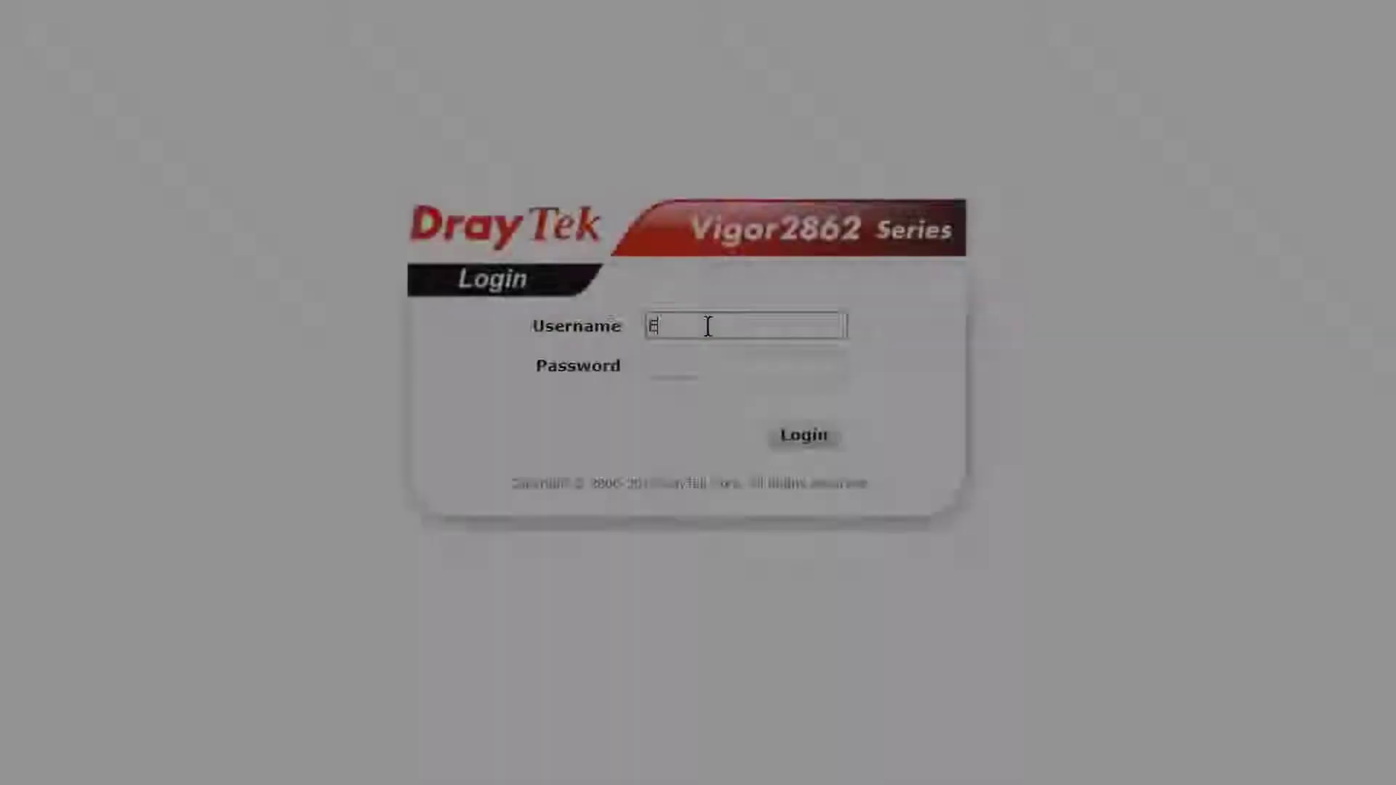
Step: Log in to the router's web login page as "Employee" with the account password
text(mplo)
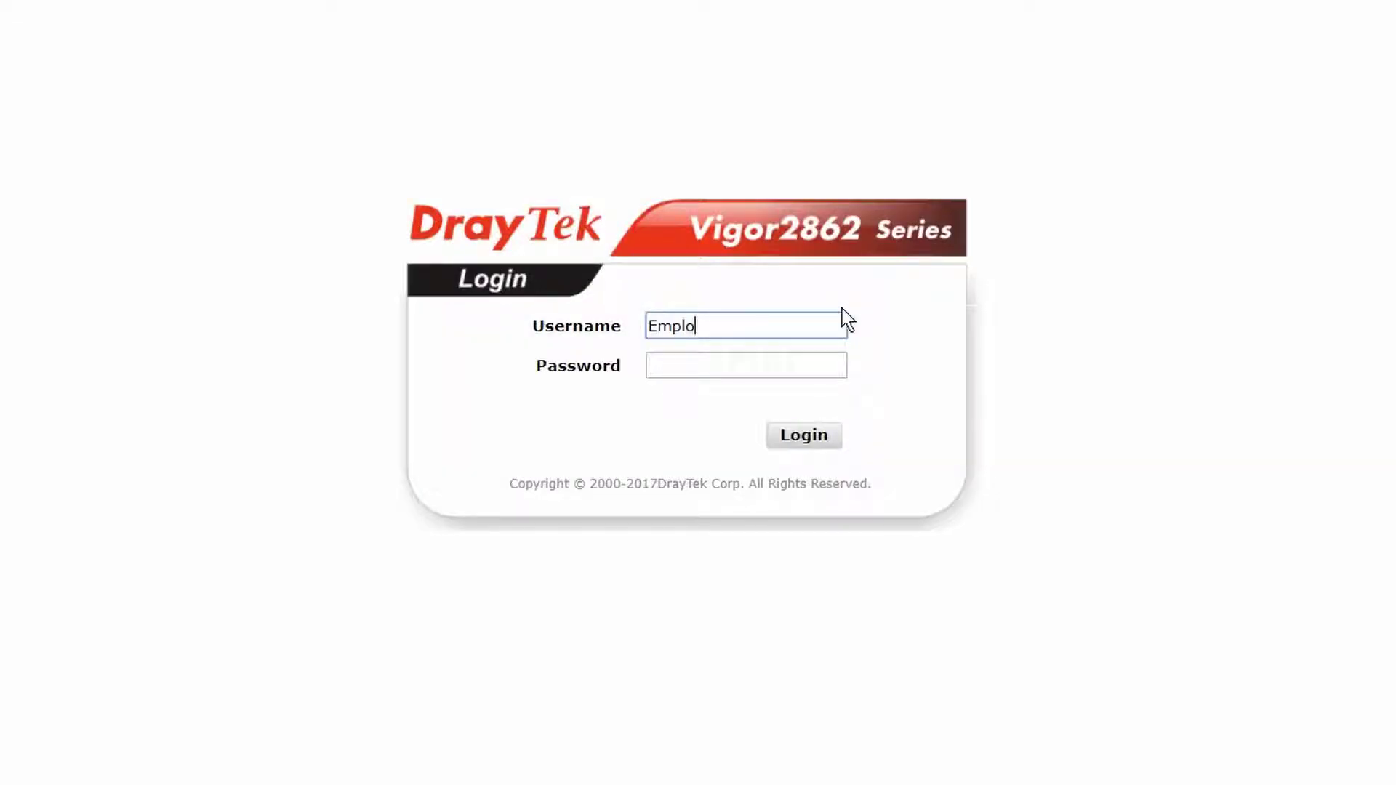
text(yee)
key(Tab)
text(***)
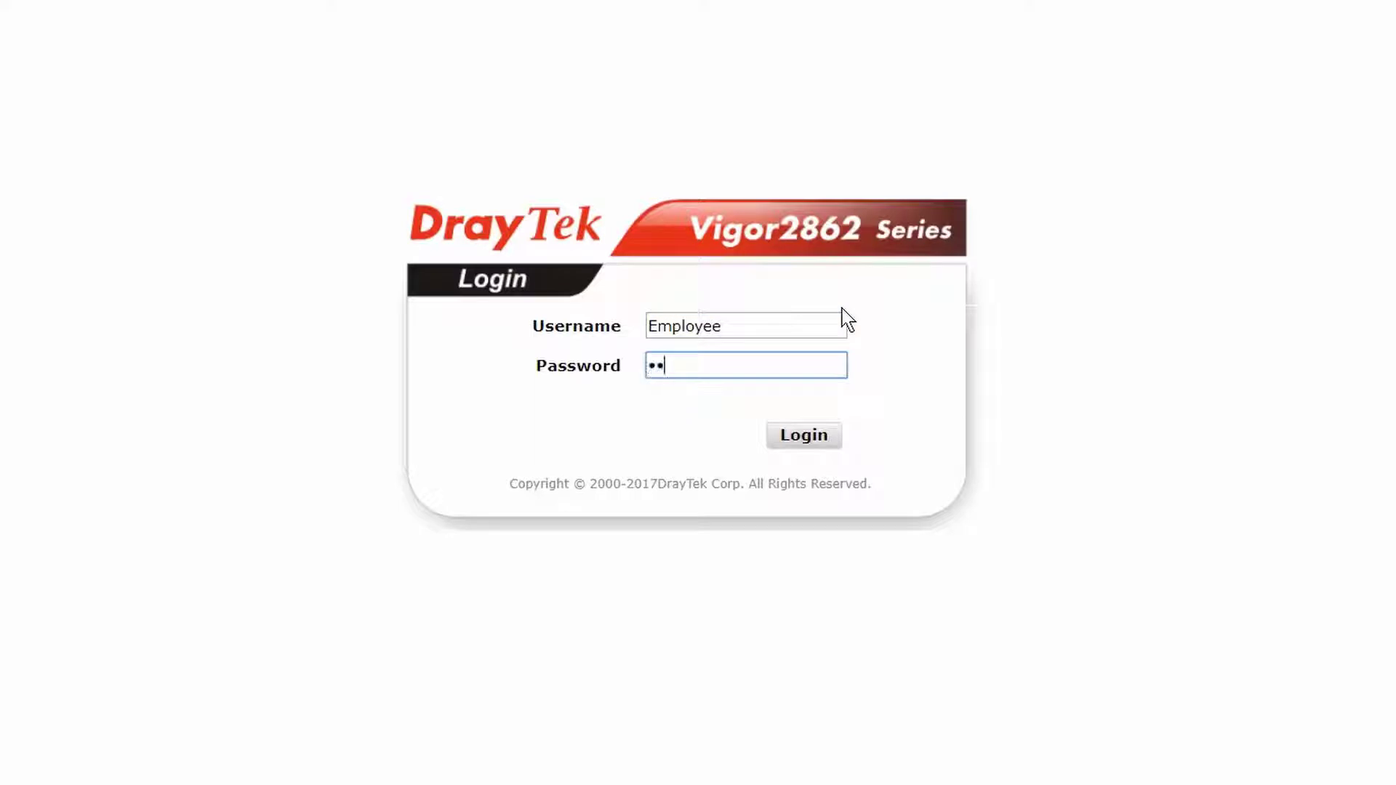
text(***)
key(Return)
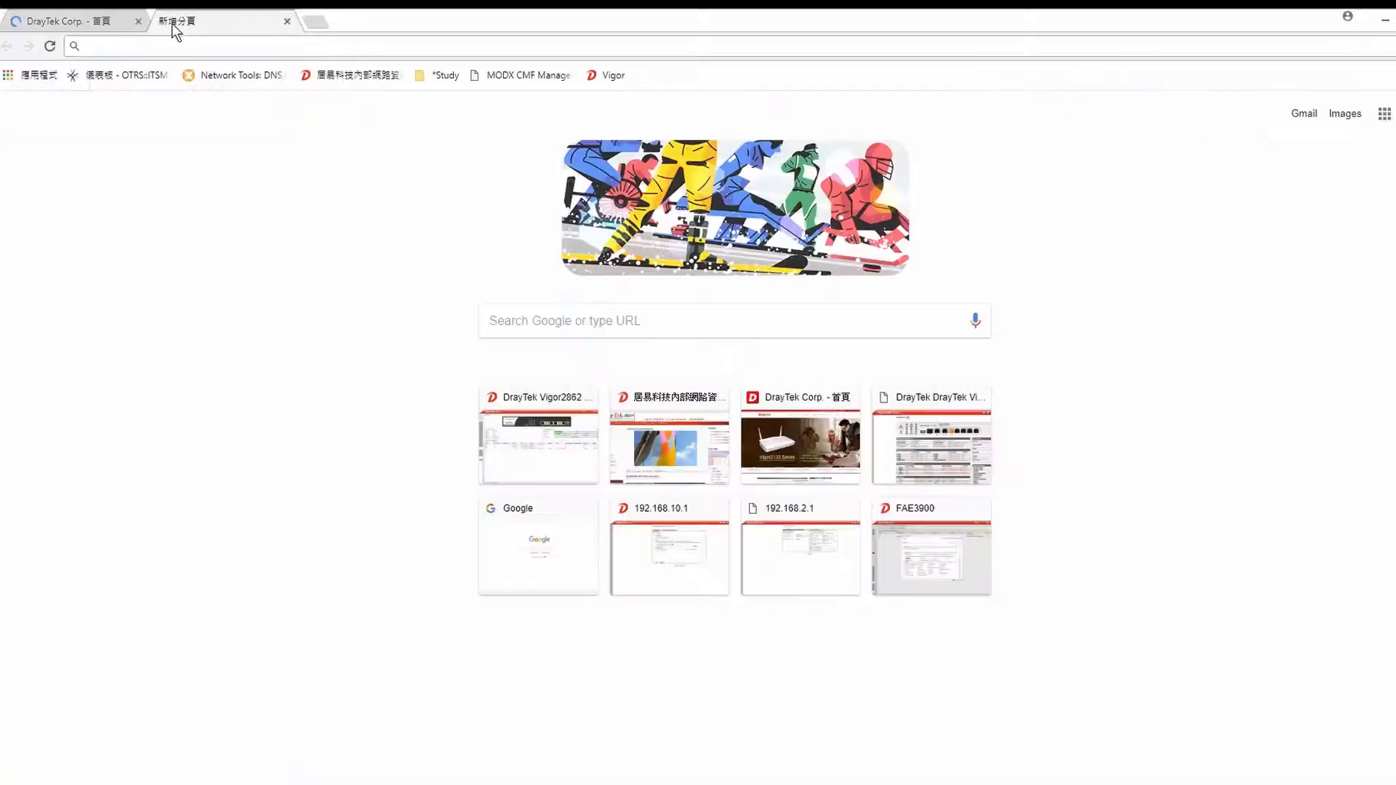
Step: Test the Employee account's Facebook access by visiting facebook.com, plus fb.me in a separate new tab
text(facebook.com)
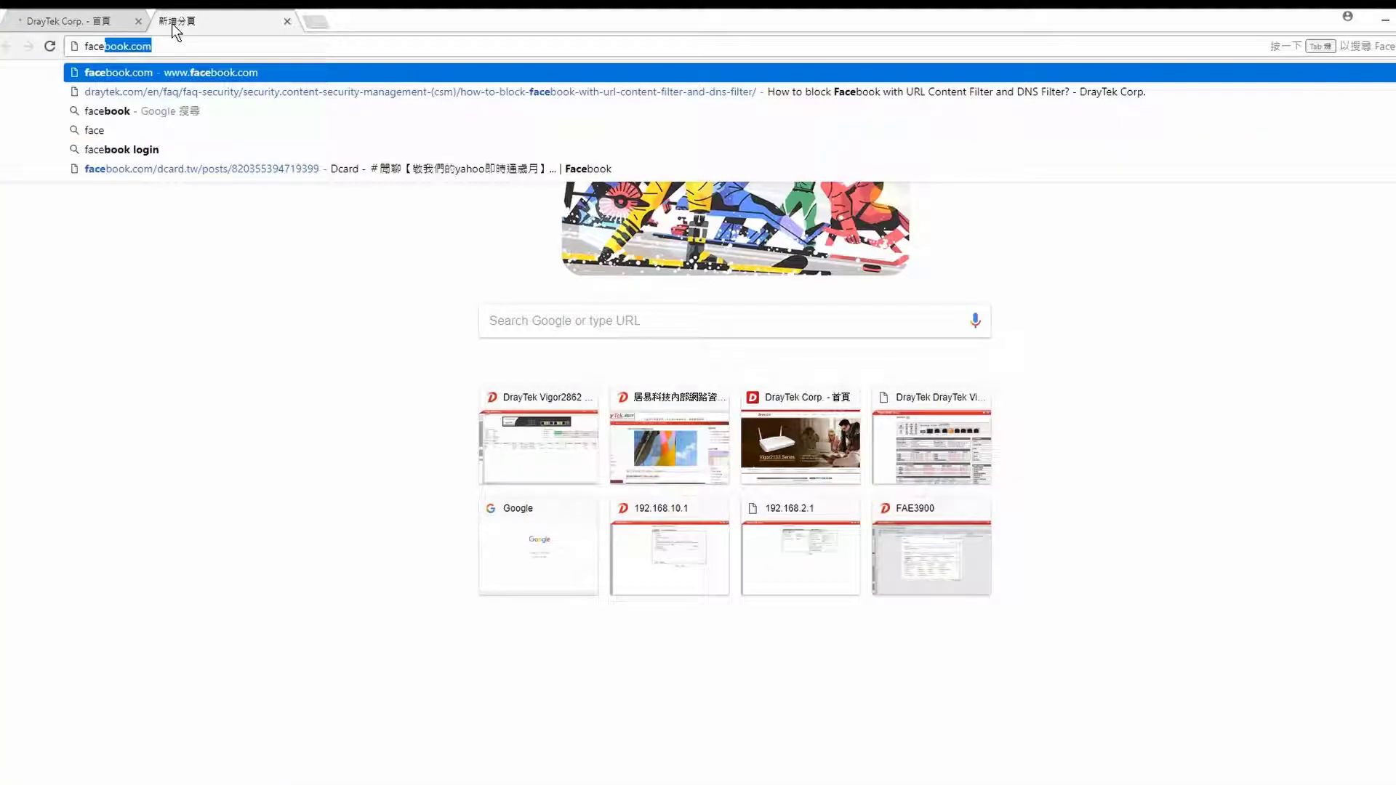
key(Return)
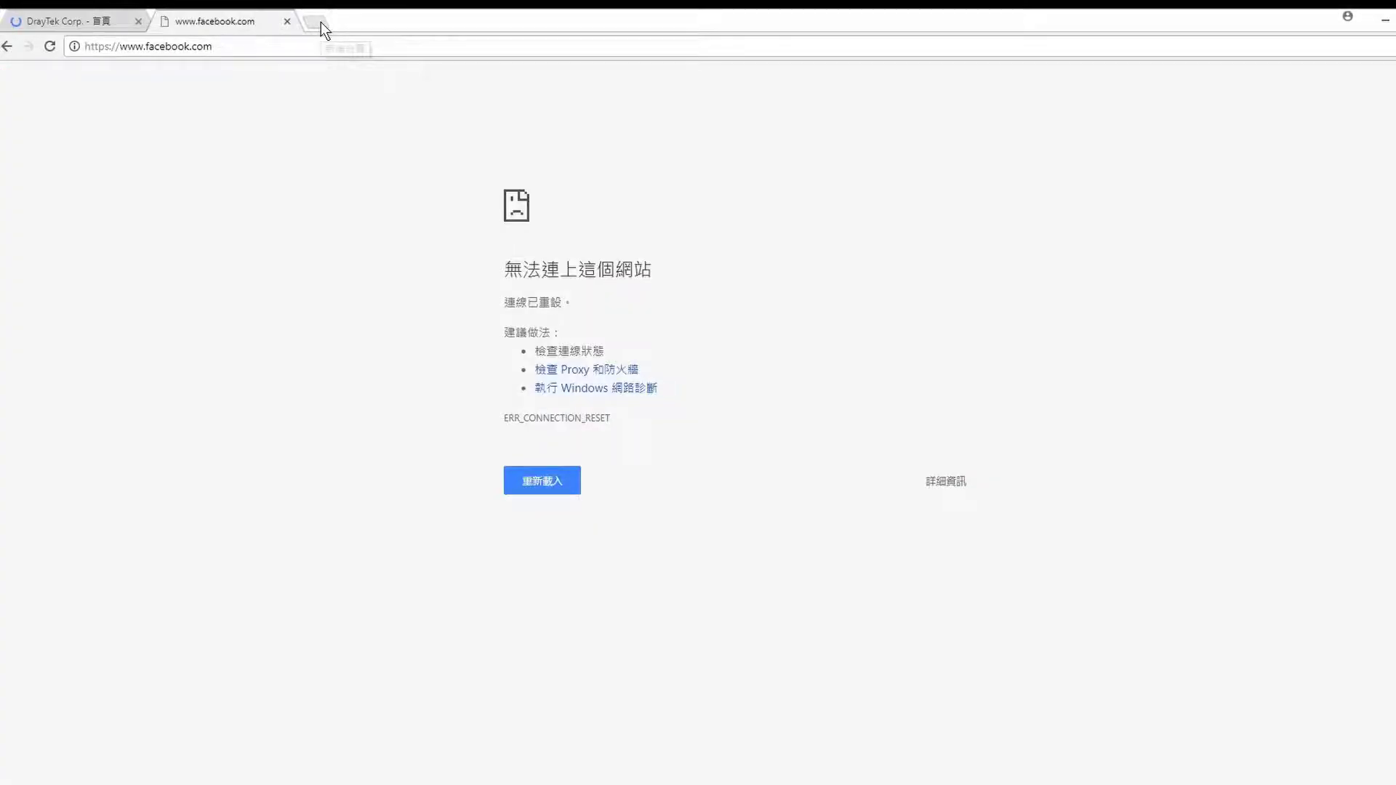
click(320, 22)
text(fb.,)
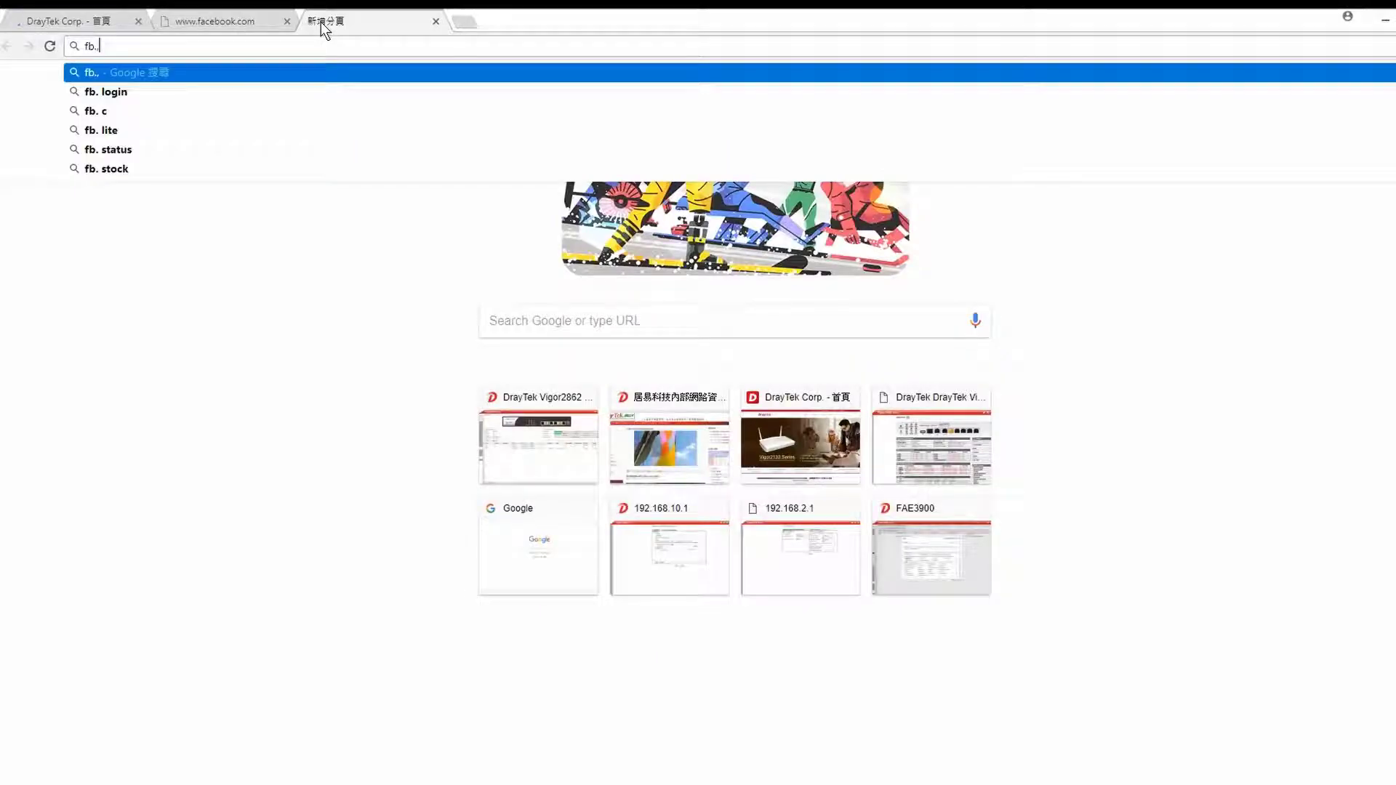
text(me)
key(Return)
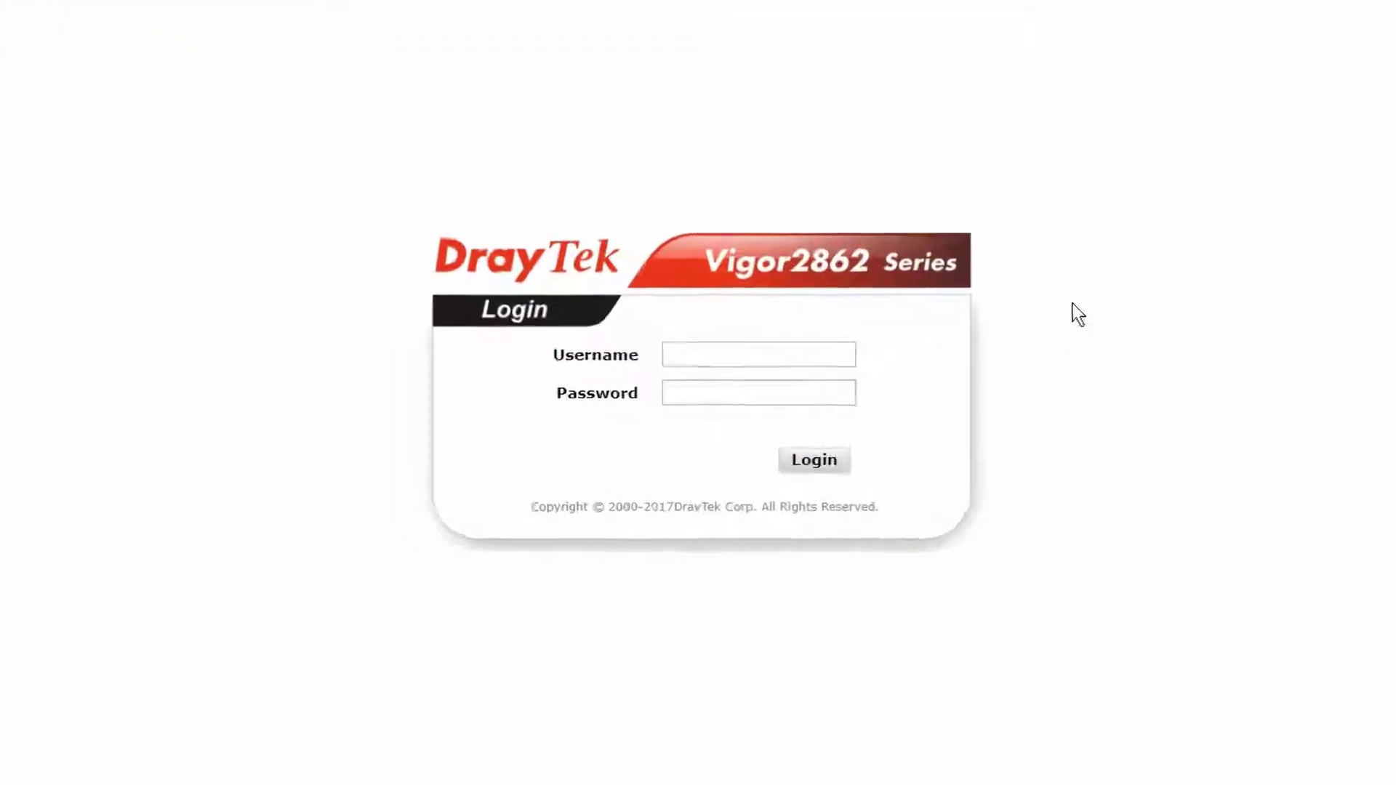
Step: Log in to the router's web login page as "HR" with the account password
click(731, 344)
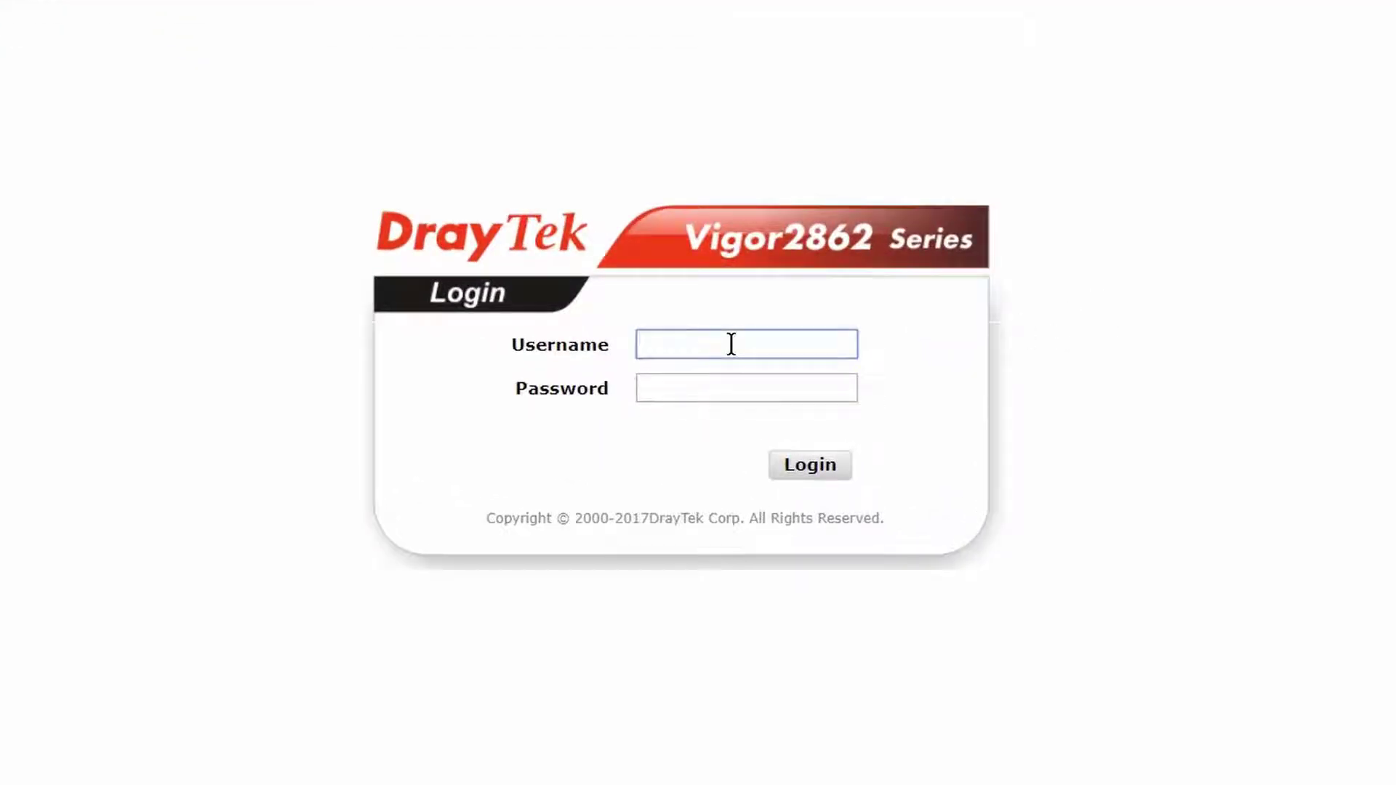
text(HR)
key(Tab)
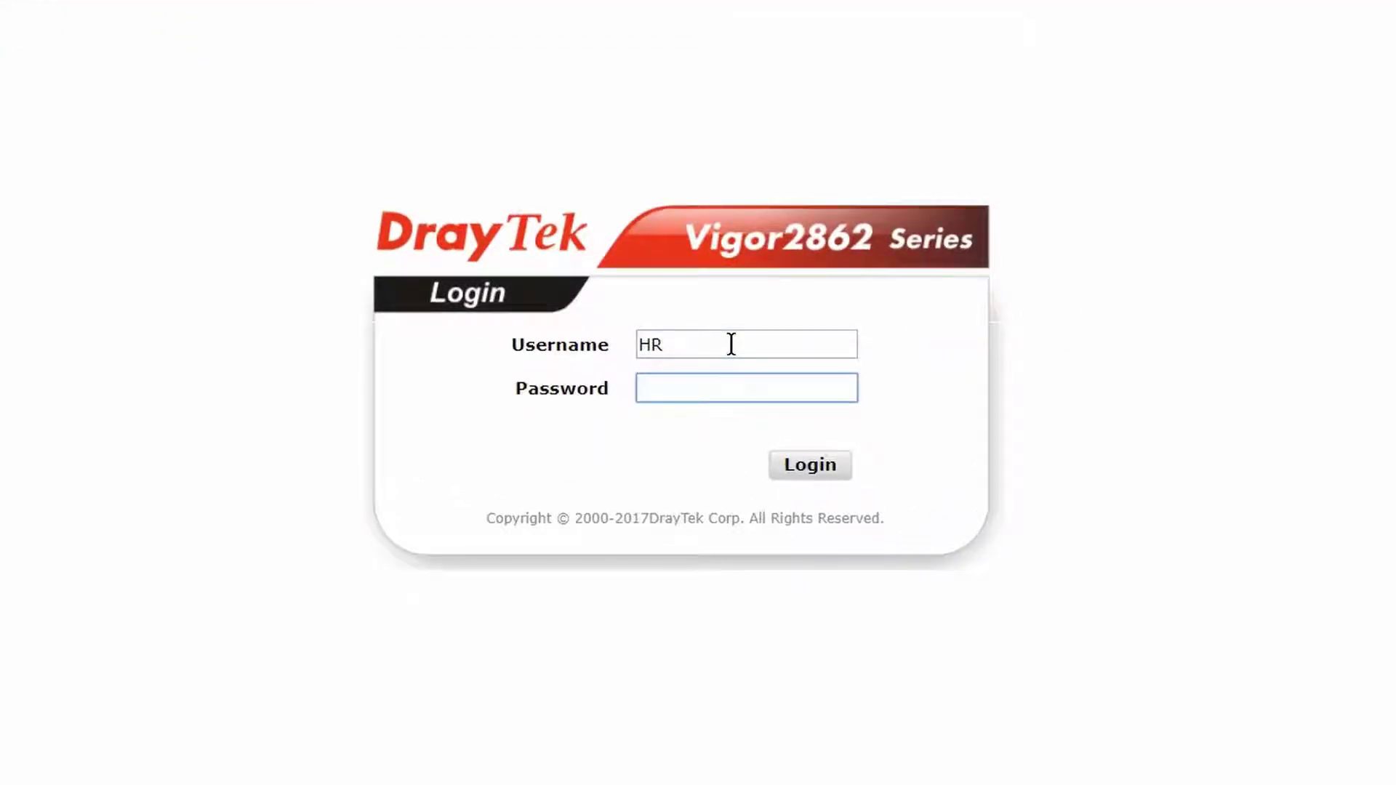
text(••)
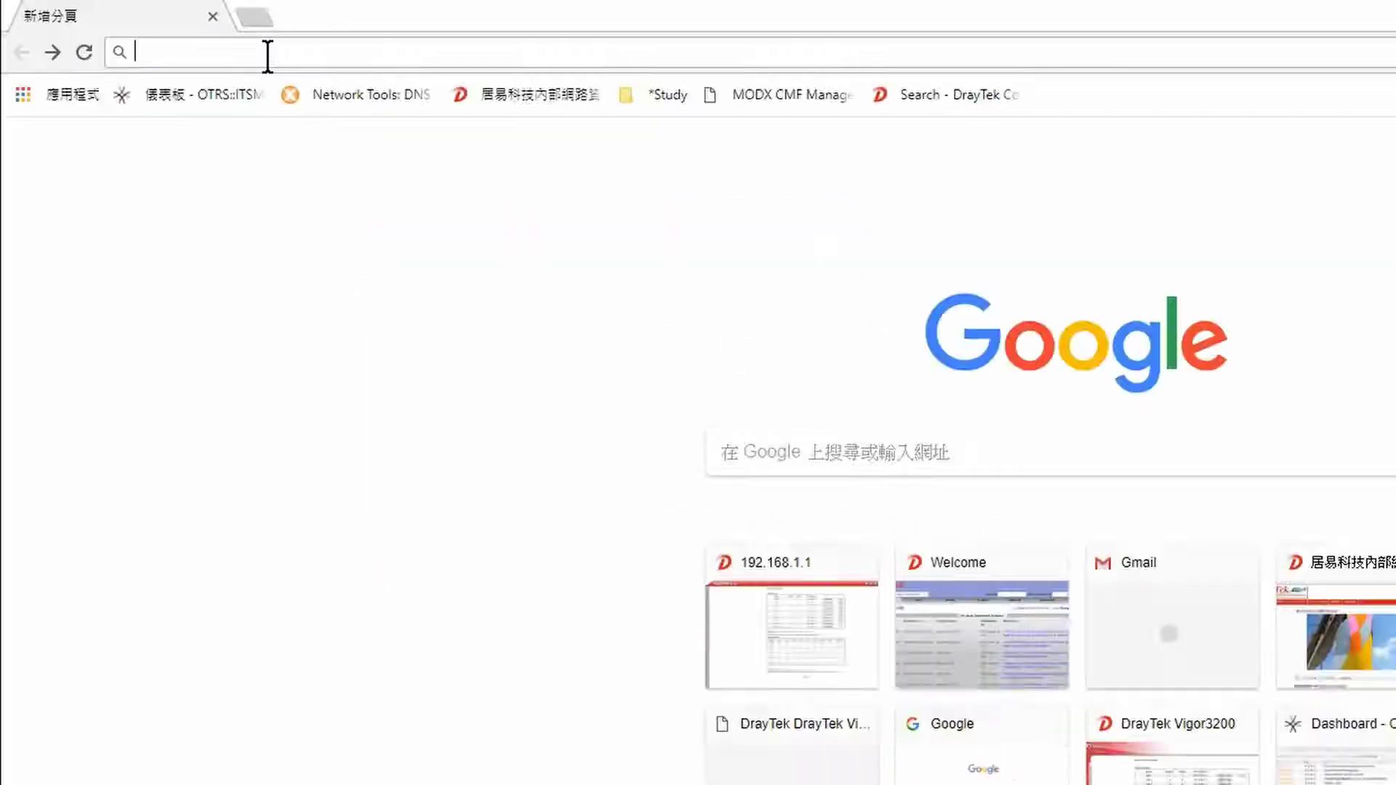
Step: Visit facebook.com in the browser to test Facebook access under the HR account
text(face)
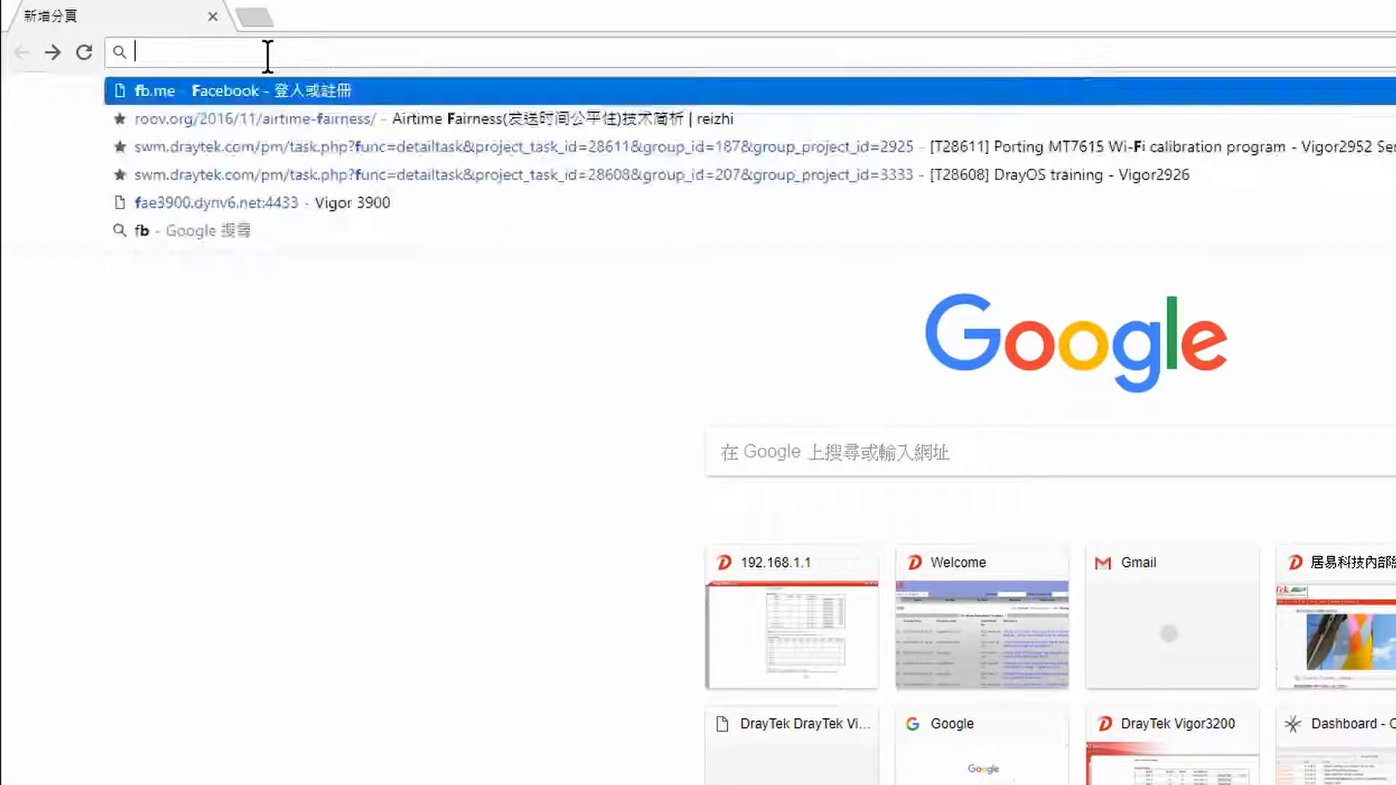
text(book.com)
key(Return)
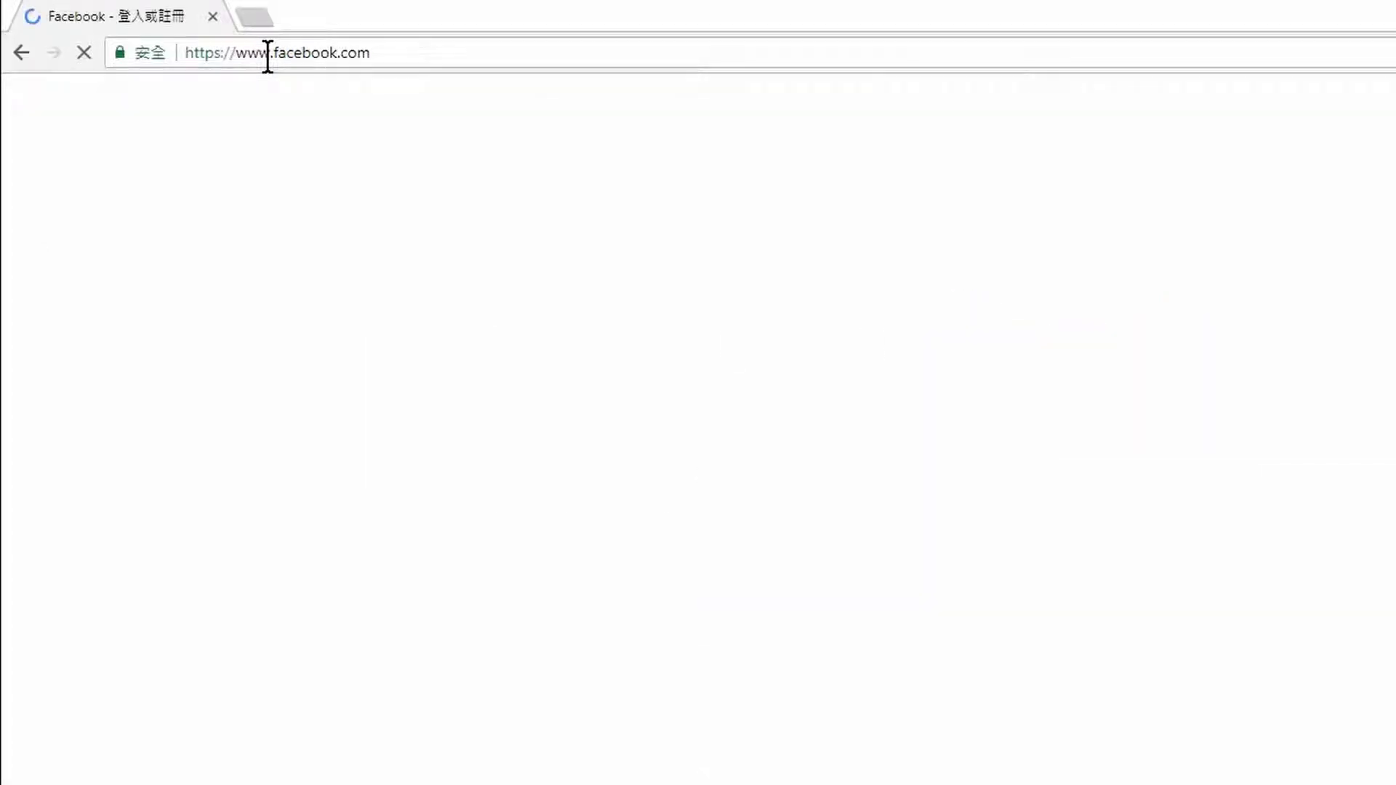